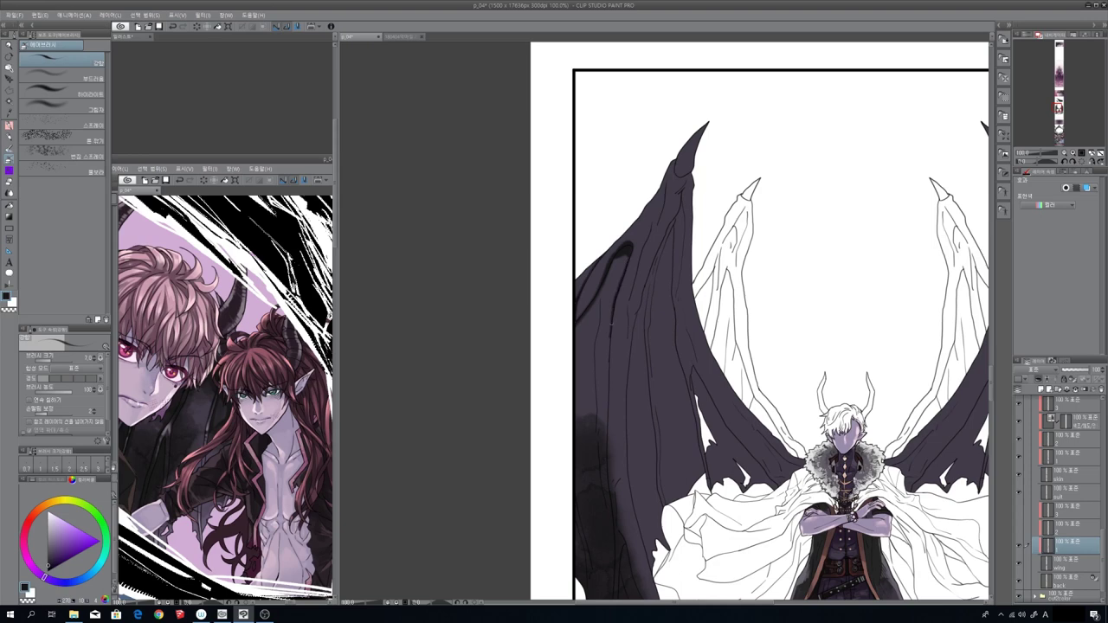
Step: Airbrush dark fold shadows onto the outermost membrane of the left wing and blend them with the watercolor brush
{"action": "key", "text": "bracketleft"}
{"action": "left_click_drag", "start_coordinate": [600, 296], "coordinate": [594, 377]}
{"action": "left_click_drag", "start_coordinate": [779, 389], "coordinate": [740, 182]}
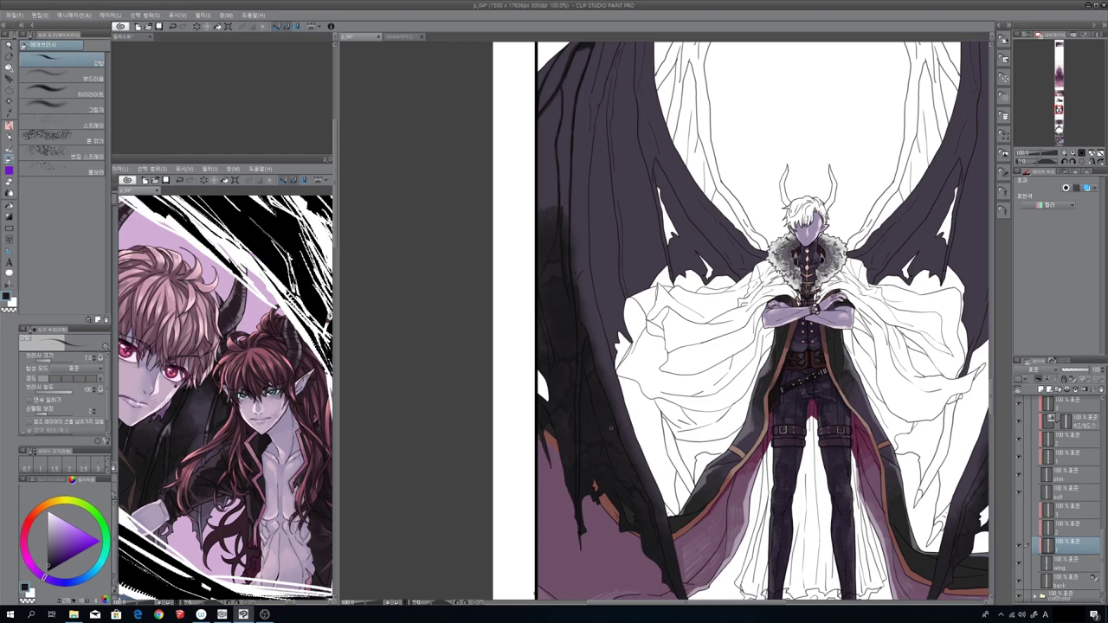
{"action": "key", "text": "bracketright"}
{"action": "key", "text": "bracketleft"}
{"action": "left_click_drag", "start_coordinate": [578, 73], "coordinate": [587, 342]}
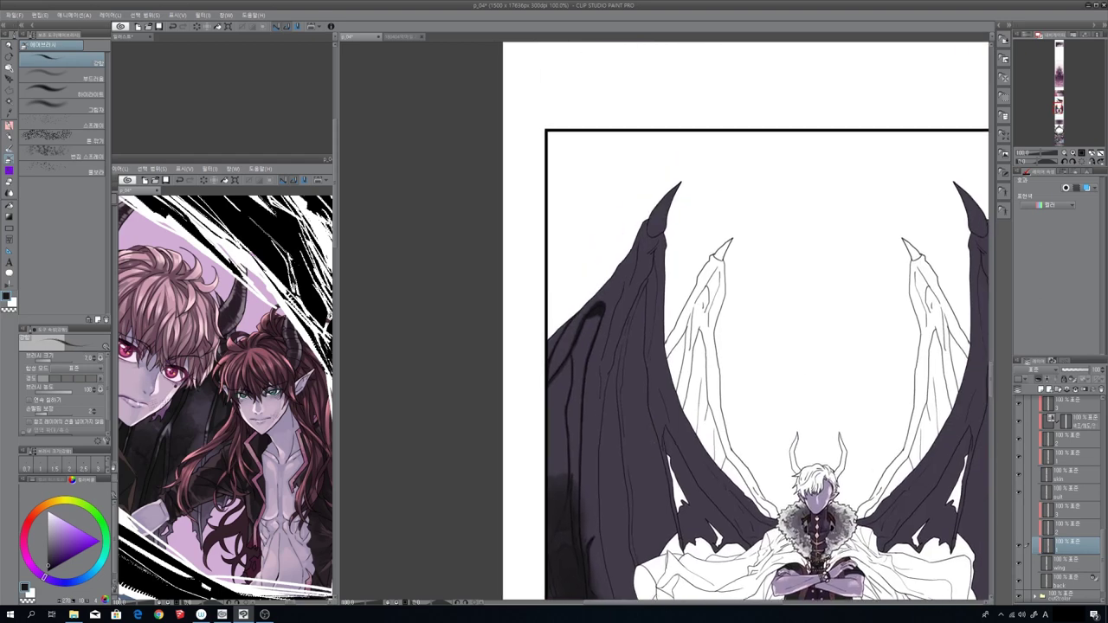
{"action": "key", "text": "b"}
{"action": "mouse_move", "coordinate": [579, 433]}
{"action": "left_mouse_down"}
{"action": "mouse_move", "coordinate": [596, 329]}
{"action": "mouse_move", "coordinate": [558, 485]}
{"action": "mouse_move", "coordinate": [575, 502]}
{"action": "mouse_move", "coordinate": [567, 381]}
{"action": "mouse_move", "coordinate": [543, 389]}
{"action": "left_mouse_up"}
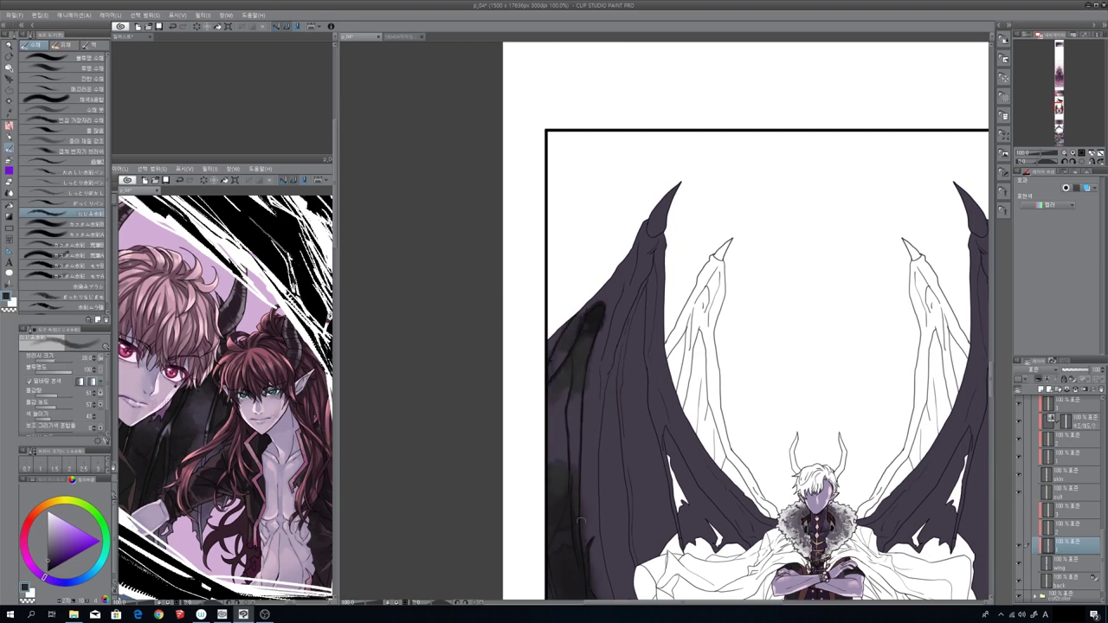
Step: Refine the folds of the left wing's outermost membrane with fine pencil strokes, alternating between dark and purple tones
{"action": "key", "text": "p"}
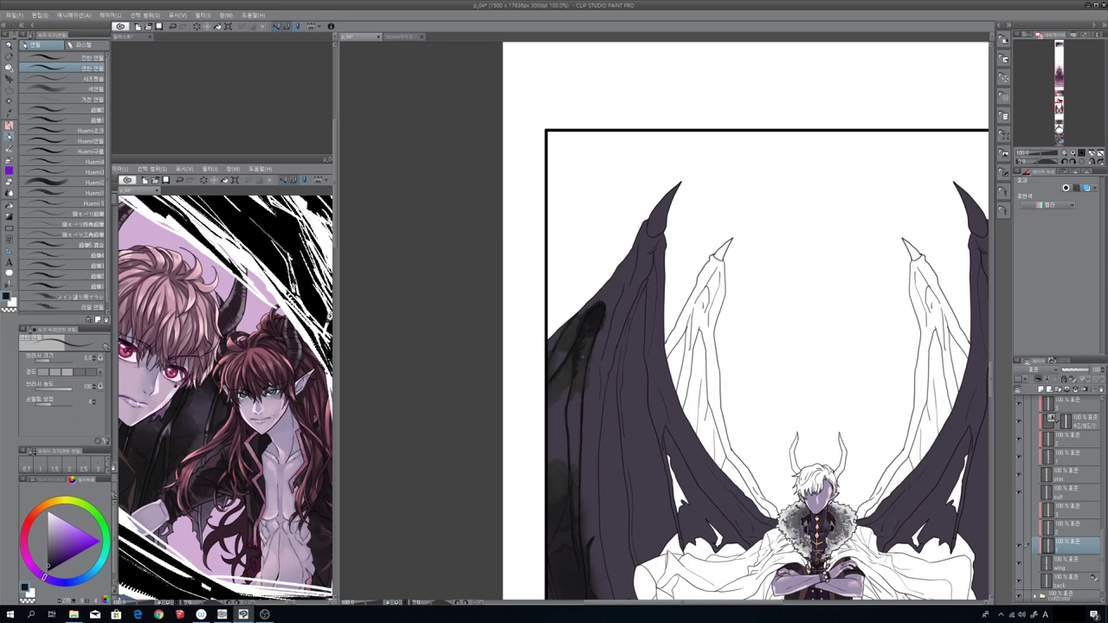
{"action": "key", "text": "x"}
{"action": "key", "text": "x"}
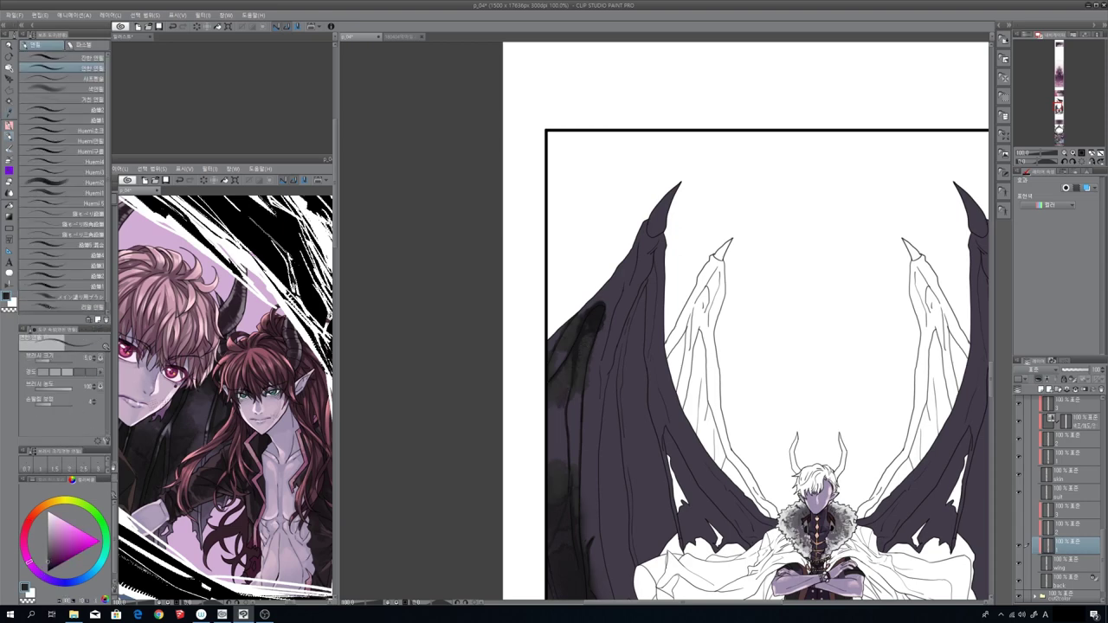
{"action": "key", "text": "x"}
{"action": "key", "text": "x"}
{"action": "key", "text": "x"}
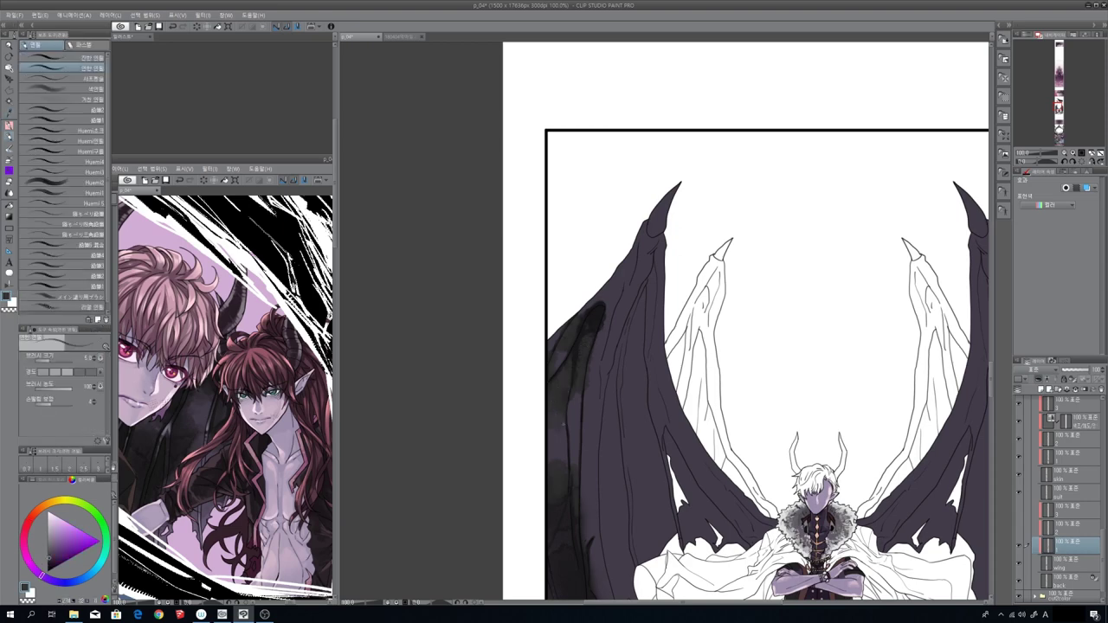
{"action": "left_click_drag", "start_coordinate": [767, 389], "coordinate": [793, 329]}
{"action": "key", "text": "x"}
{"action": "key", "text": "x"}
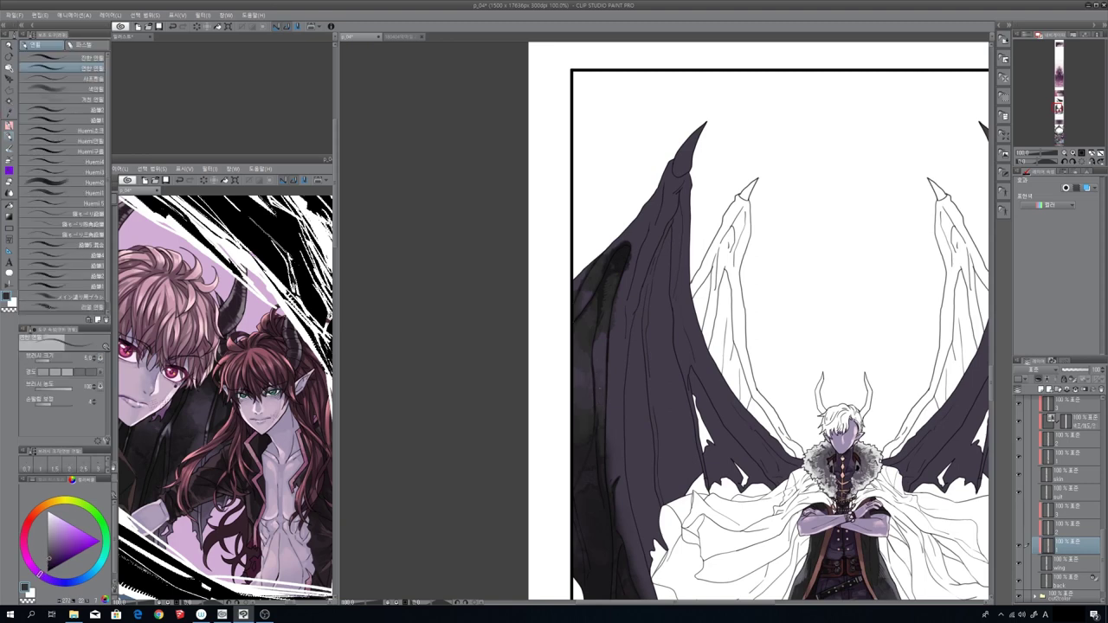
{"action": "key", "text": "x"}
{"action": "key", "text": "x"}
{"action": "key", "text": "x"}
{"action": "key", "text": "x"}
{"action": "key", "text": "x"}
{"action": "key", "text": "x"}
{"action": "left_click_drag", "start_coordinate": [770, 329], "coordinate": [758, 372]}
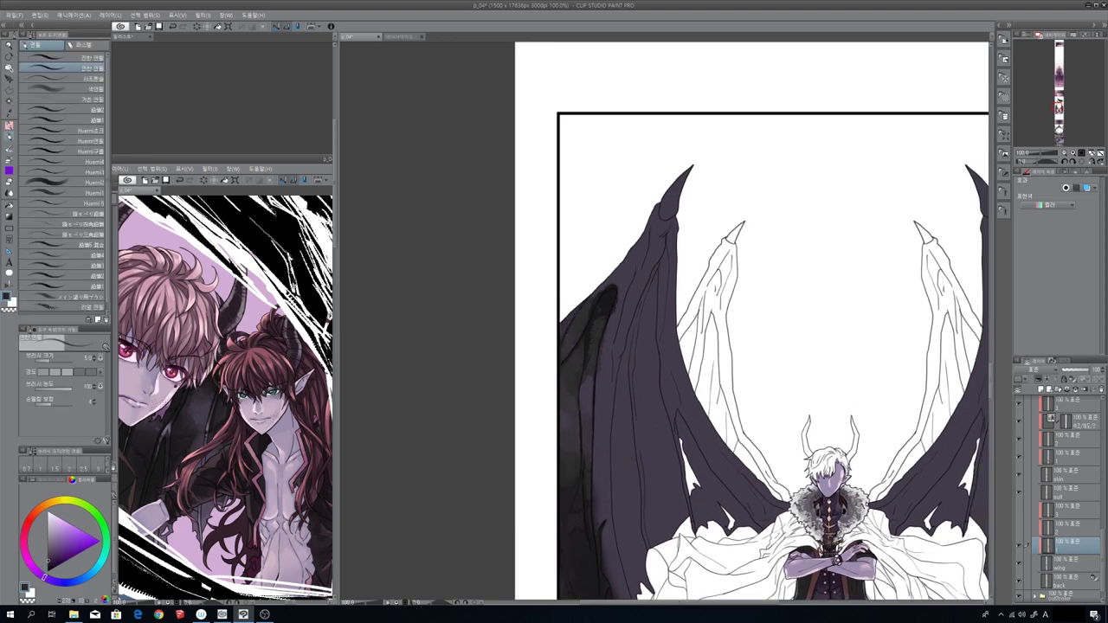
{"action": "left_click_drag", "start_coordinate": [771, 329], "coordinate": [758, 355]}
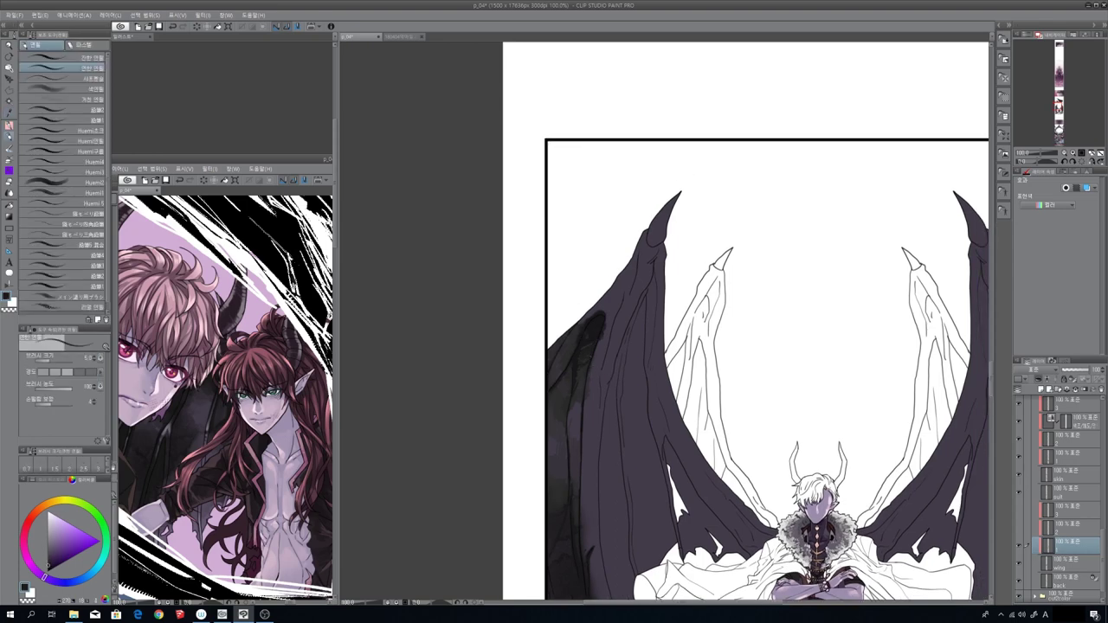
Step: Airbrush dark shading across the upper part of the left wing, beside the outermost membrane
{"action": "key", "text": "b"}
{"action": "key", "text": "b"}
{"action": "mouse_move", "coordinate": [625, 296]}
{"action": "left_mouse_down"}
{"action": "mouse_move", "coordinate": [600, 406]}
{"action": "mouse_move", "coordinate": [572, 385]}
{"action": "mouse_move", "coordinate": [588, 445]}
{"action": "left_mouse_up"}
{"action": "key", "text": "b"}
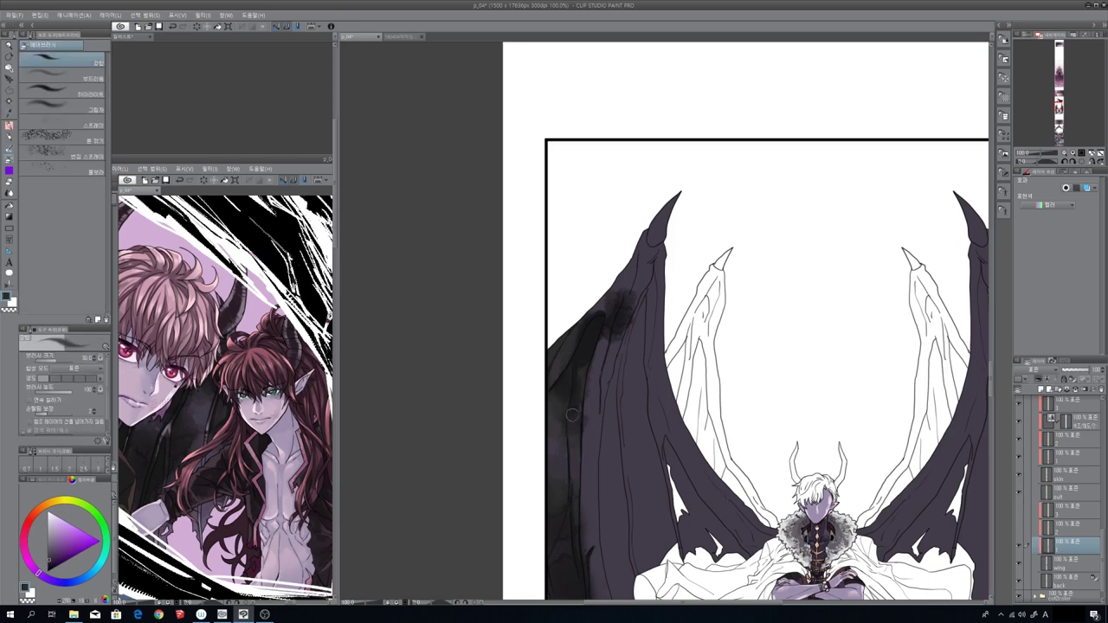
{"action": "key", "text": "b"}
{"action": "key", "text": "b"}
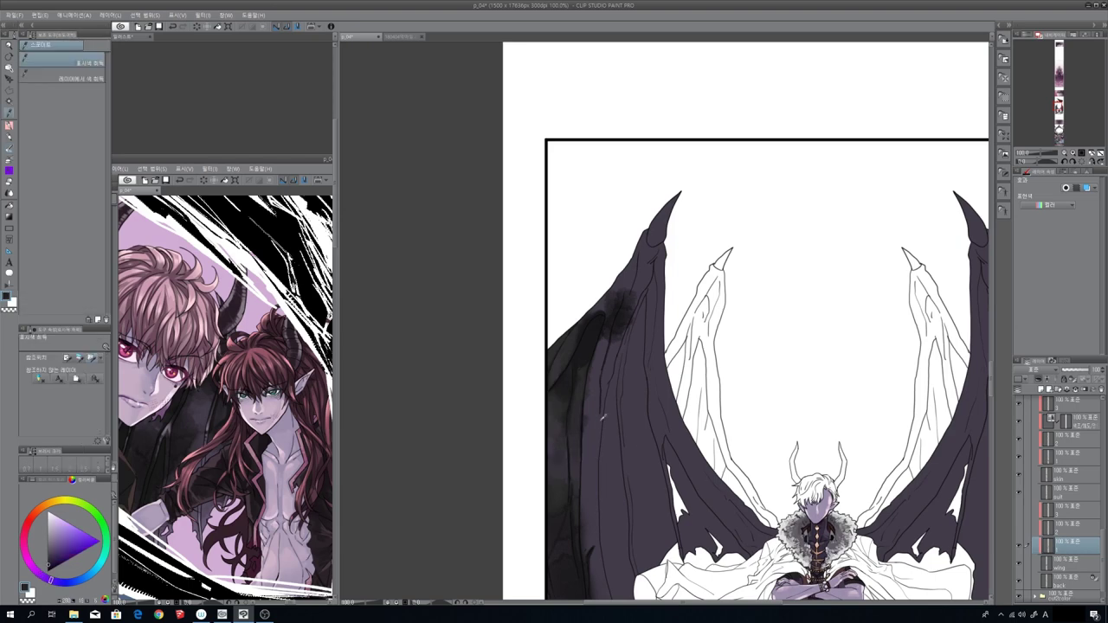
Step: Blend the dark shading down along the edge of the second wing fold with the watercolor brush, using sampled wing colors
{"action": "key", "text": "b"}
{"action": "left_click_drag", "start_coordinate": [595, 378], "coordinate": [596, 419]}
{"action": "key", "text": "alt"}
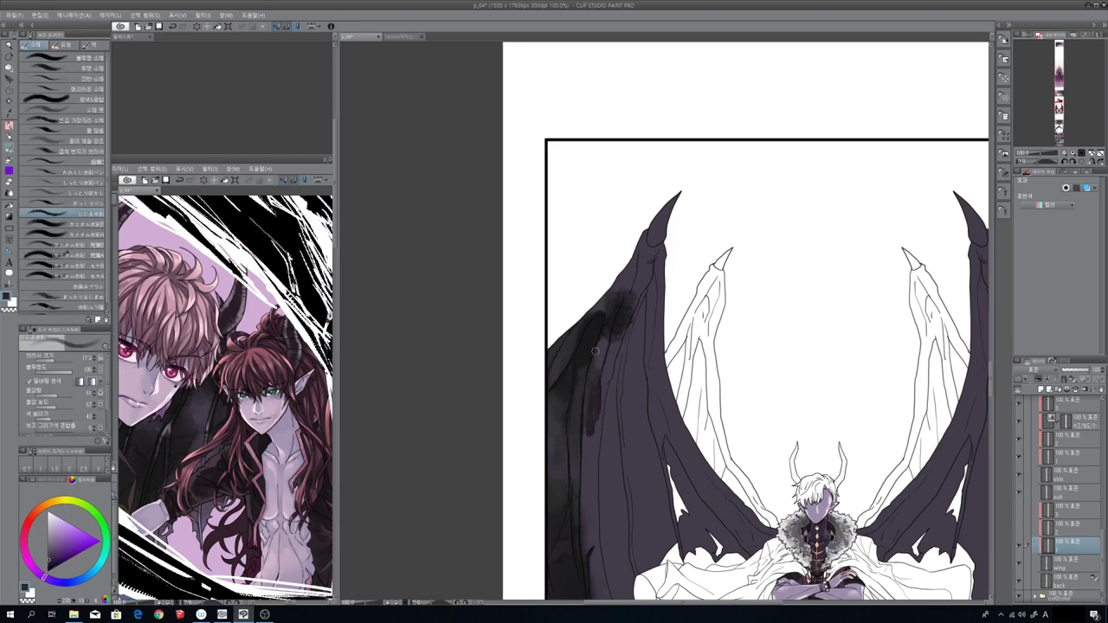
{"action": "key", "text": "alt"}
{"action": "key", "text": "alt"}
{"action": "key", "text": "alt"}
{"action": "left_click_drag", "start_coordinate": [600, 410], "coordinate": [580, 455]}
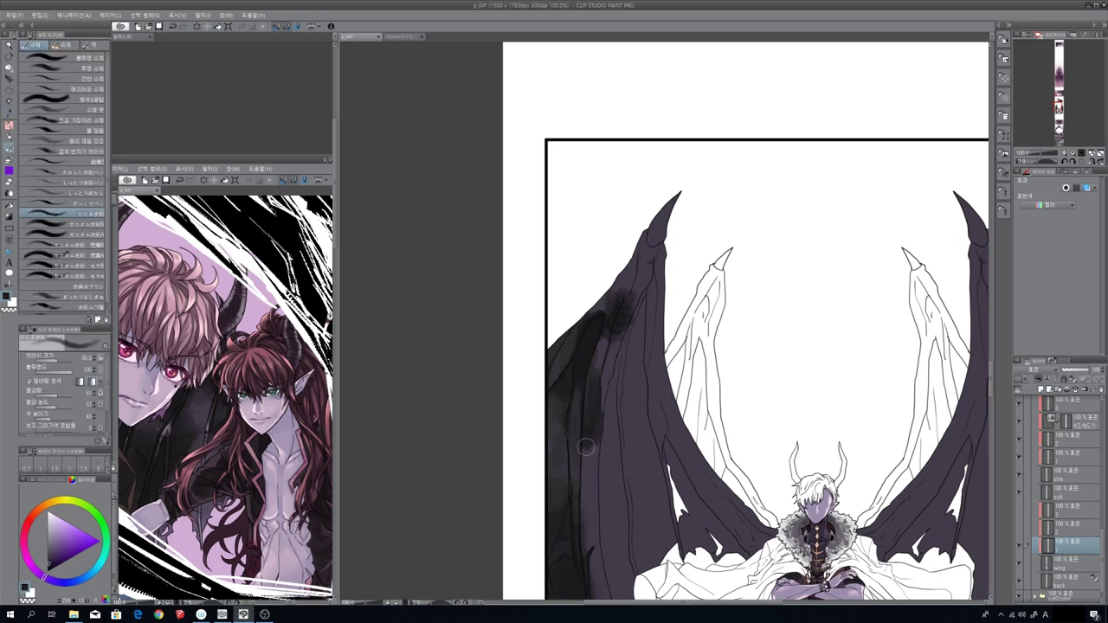
{"action": "key", "text": "alt"}
{"action": "key", "text": "alt"}
Step: Extend the shading up to the left wing's joint and add dark streaks below it
{"action": "left_click_drag", "start_coordinate": [617, 340], "coordinate": [634, 260]}
{"action": "key", "text": "alt"}
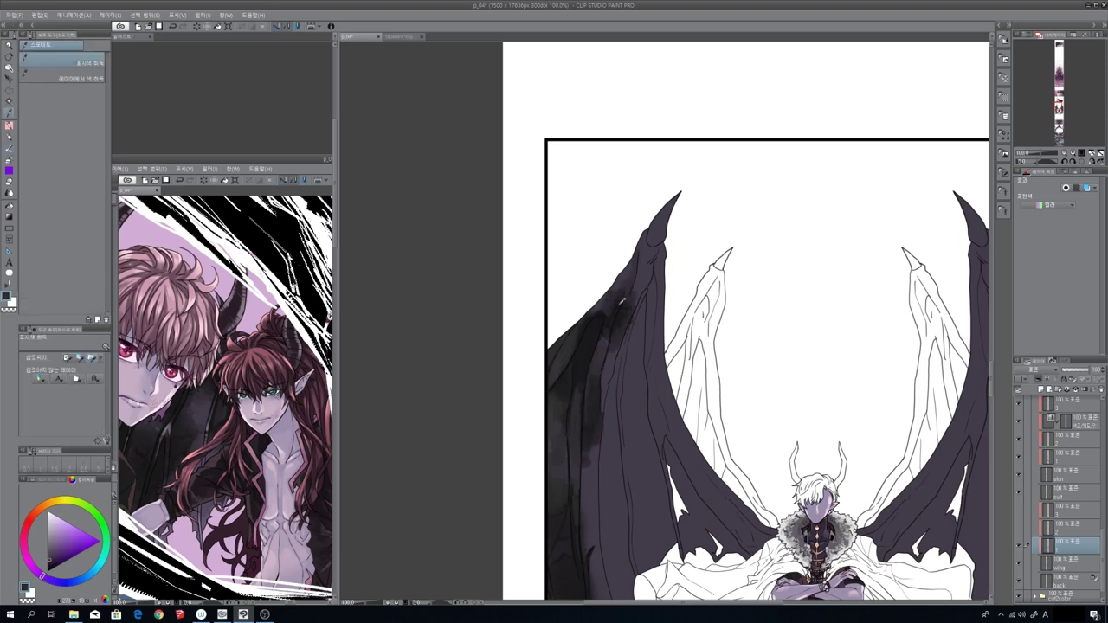
{"action": "mouse_move", "coordinate": [630, 308]}
{"action": "left_mouse_down"}
{"action": "mouse_move", "coordinate": [660, 247]}
{"action": "mouse_move", "coordinate": [647, 365]}
{"action": "mouse_move", "coordinate": [639, 296]}
{"action": "left_mouse_up"}
{"action": "key", "text": "b"}
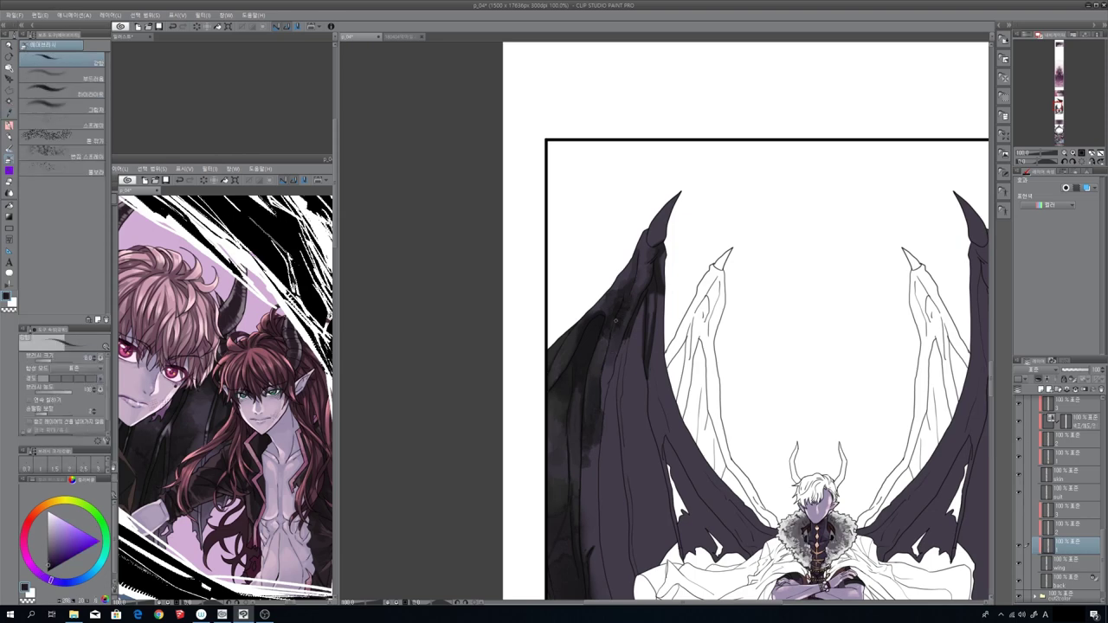
Step: Darken the middle of the second wing fold and soften its edges with the watercolor brush
{"action": "left_click_drag", "start_coordinate": [597, 464], "coordinate": [586, 455]}
{"action": "key", "text": "b"}
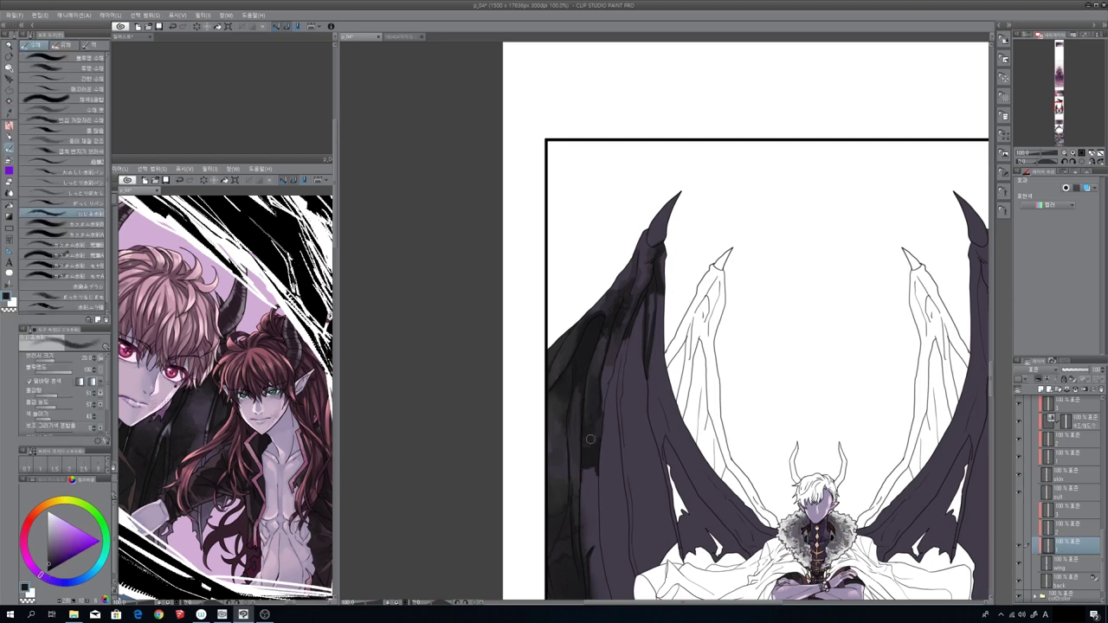
{"action": "mouse_move", "coordinate": [592, 438]}
{"action": "left_mouse_down"}
{"action": "mouse_move", "coordinate": [591, 581]}
{"action": "mouse_move", "coordinate": [589, 433]}
{"action": "left_mouse_up"}
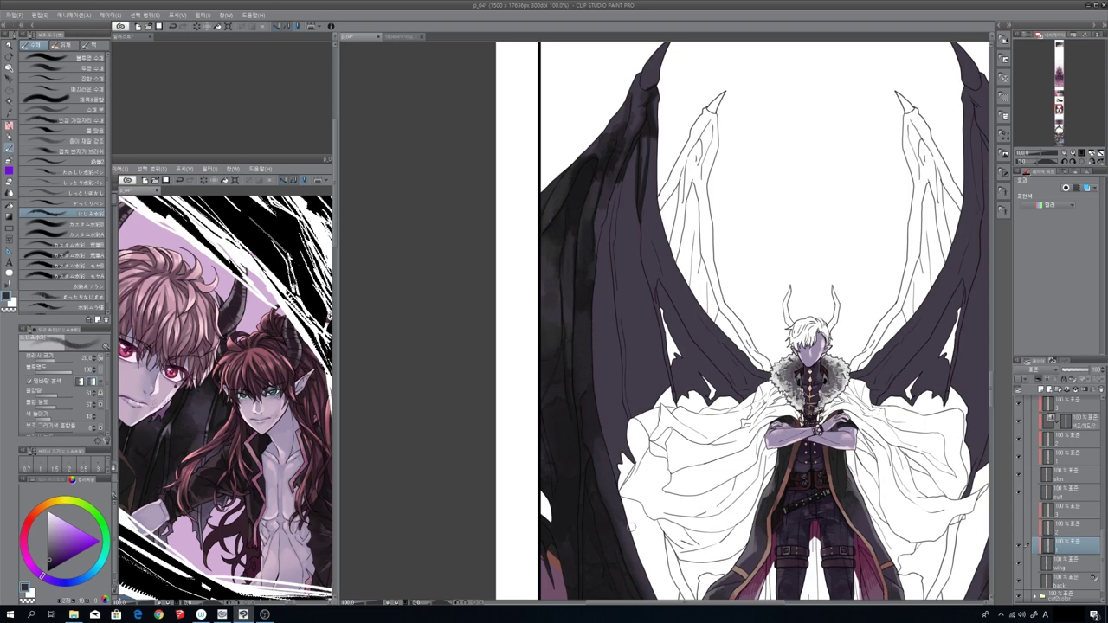
{"action": "left_click_drag", "start_coordinate": [594, 420], "coordinate": [620, 361]}
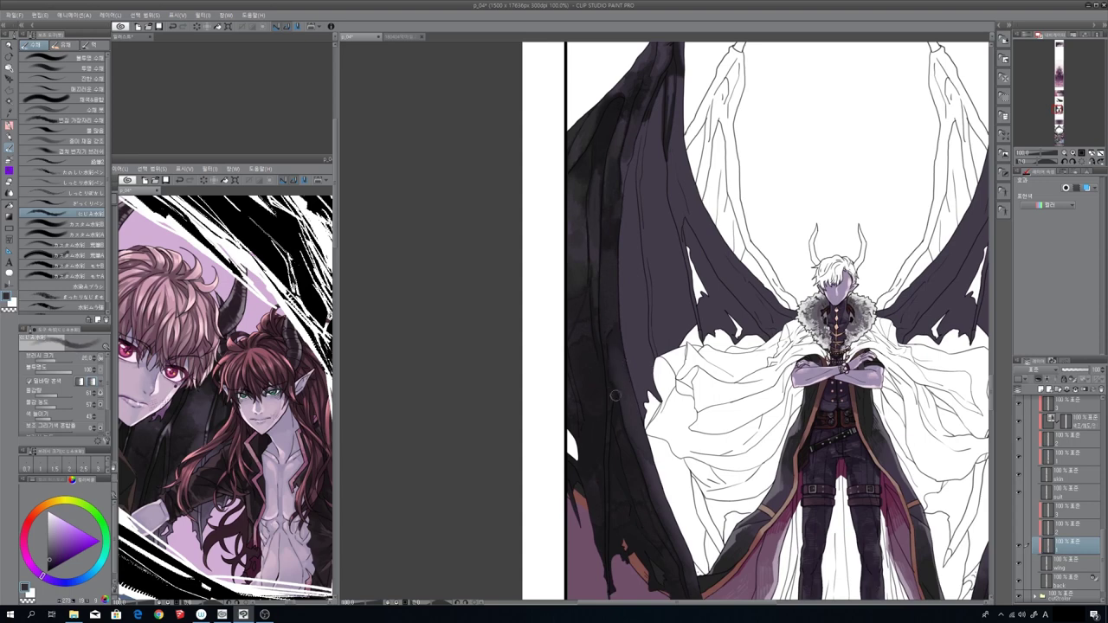
Step: Cover the lower membranes of the left wing with dark shading using an enlarged watercolor brush
{"action": "key", "text": "bracketright"}
{"action": "key", "text": "bracketright"}
{"action": "key", "text": "bracketright"}
{"action": "left_click_drag", "start_coordinate": [727, 382], "coordinate": [764, 351]}
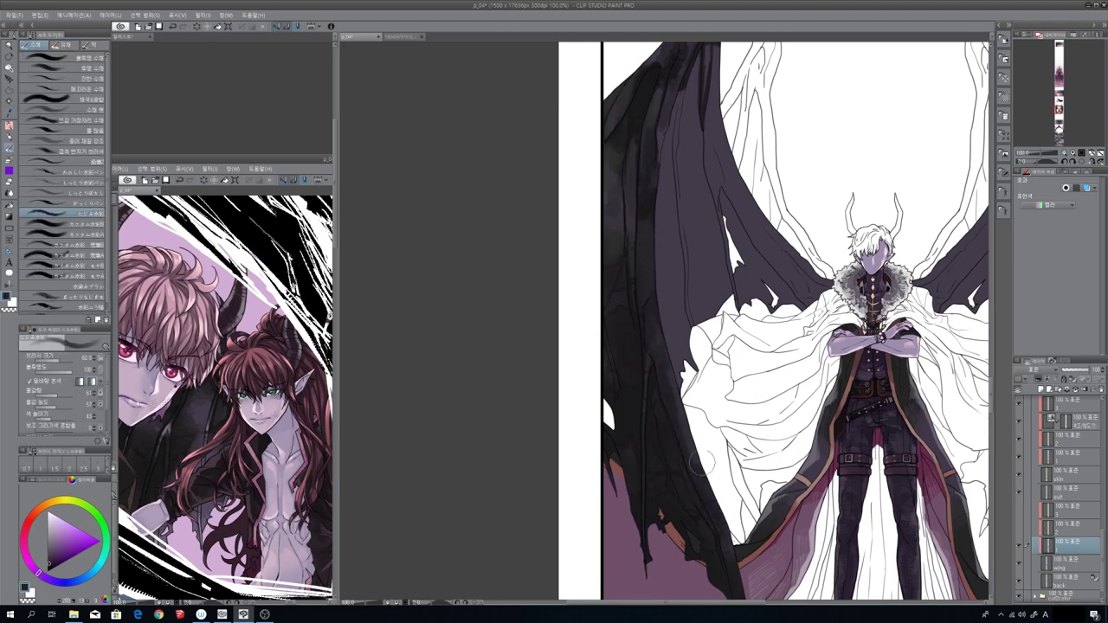
Step: Shade the middle and inner membranes of the left wing in dark watercolor, leaving a soft purple patch near the top
{"action": "scroll", "coordinate": [704, 459], "scroll_direction": "up", "scroll_amount": 3}
{"action": "mouse_move", "coordinate": [708, 404]}
{"action": "left_mouse_down"}
{"action": "mouse_move", "coordinate": [719, 372]}
{"action": "mouse_move", "coordinate": [667, 260]}
{"action": "left_mouse_up"}
{"action": "key", "text": "e"}
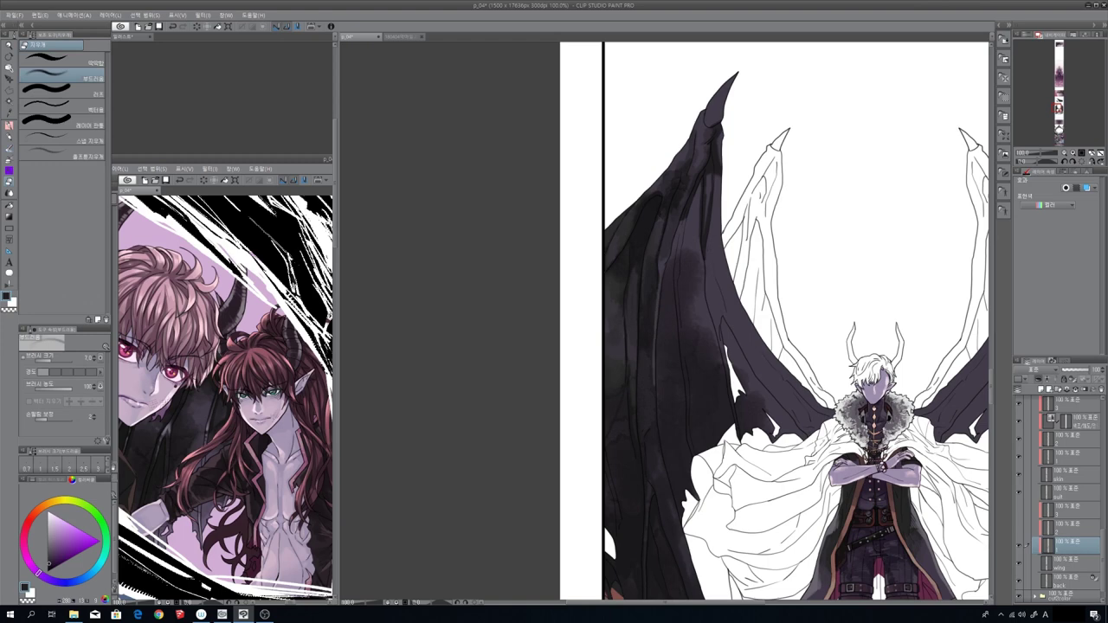
{"action": "key", "text": "b"}
{"action": "key", "text": "bracketleft"}
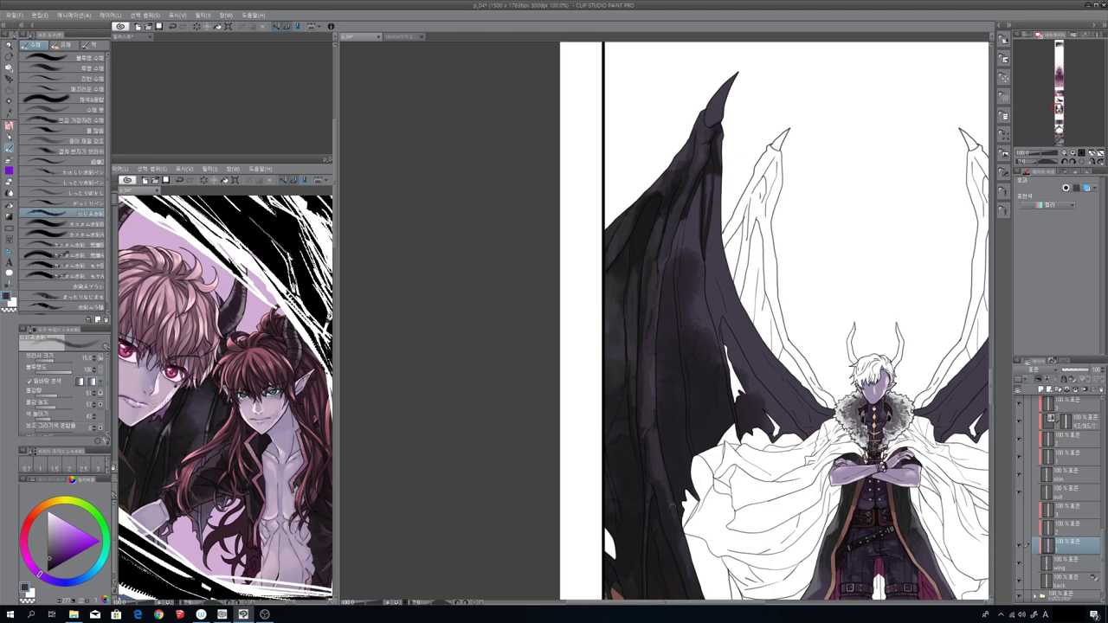
{"action": "left_click_drag", "start_coordinate": [684, 520], "coordinate": [662, 321]}
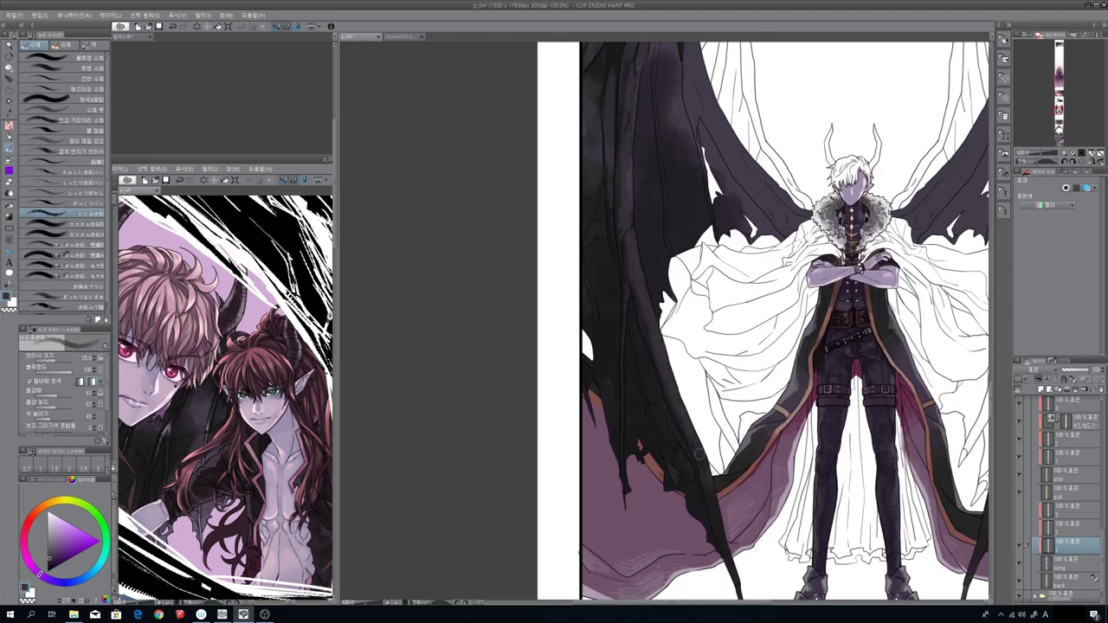
Step: Paint lighter purple highlights along the long bone ridge of the left wing with a smaller watercolor brush
{"action": "key", "text": "bracketleft"}
{"action": "left_click_drag", "start_coordinate": [756, 534], "coordinate": [722, 413]}
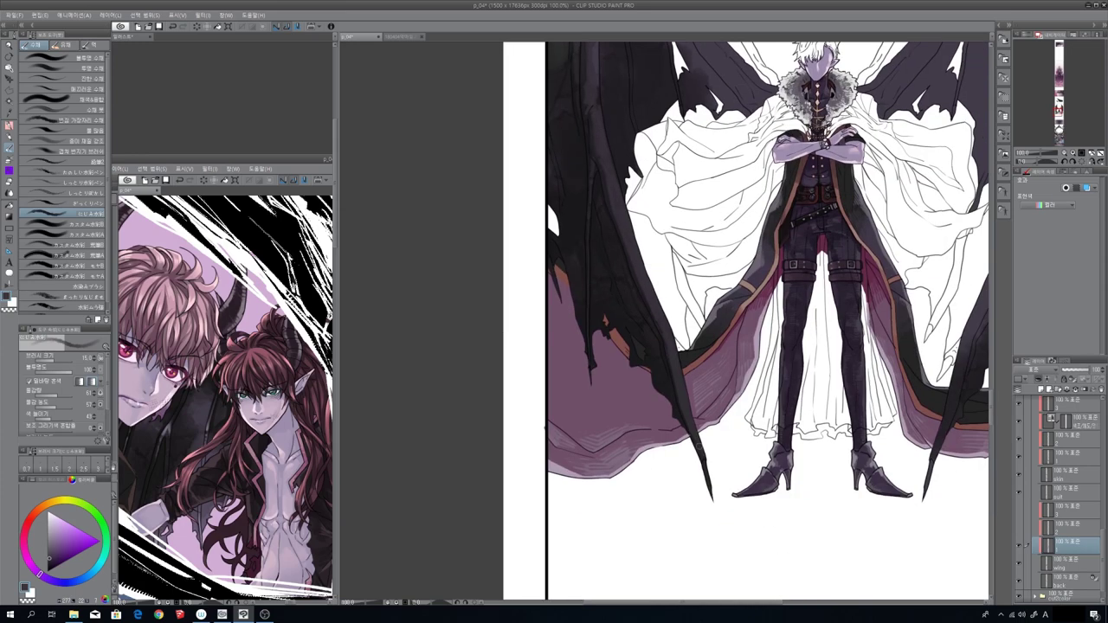
{"action": "left_click_drag", "start_coordinate": [616, 221], "coordinate": [642, 346]}
{"action": "left_click_drag", "start_coordinate": [619, 281], "coordinate": [628, 342]}
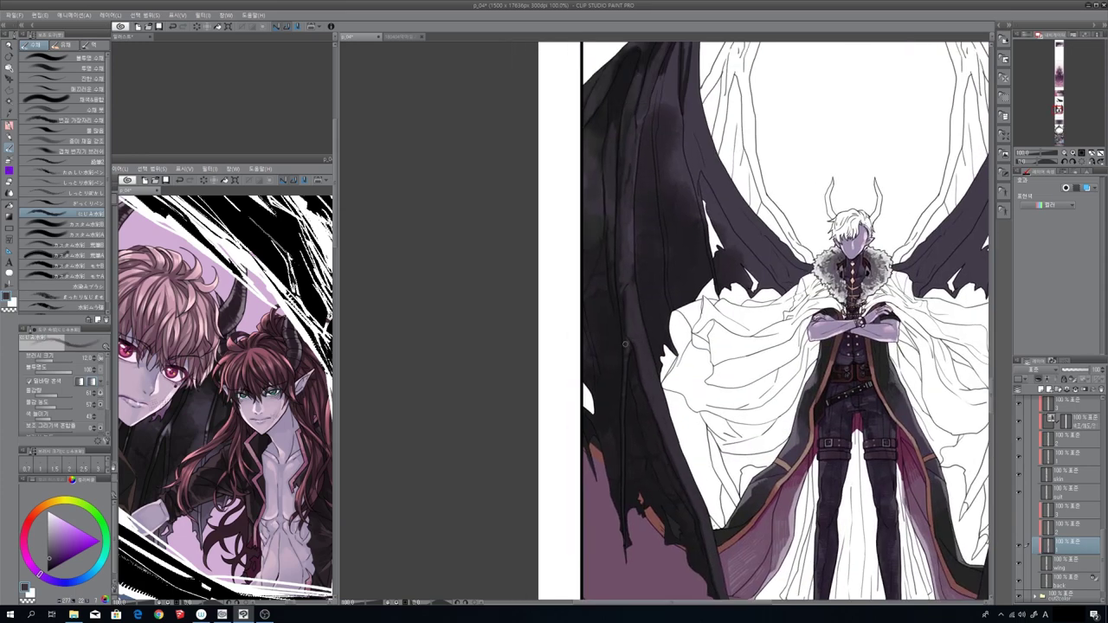
{"action": "left_click_drag", "start_coordinate": [627, 193], "coordinate": [634, 258]}
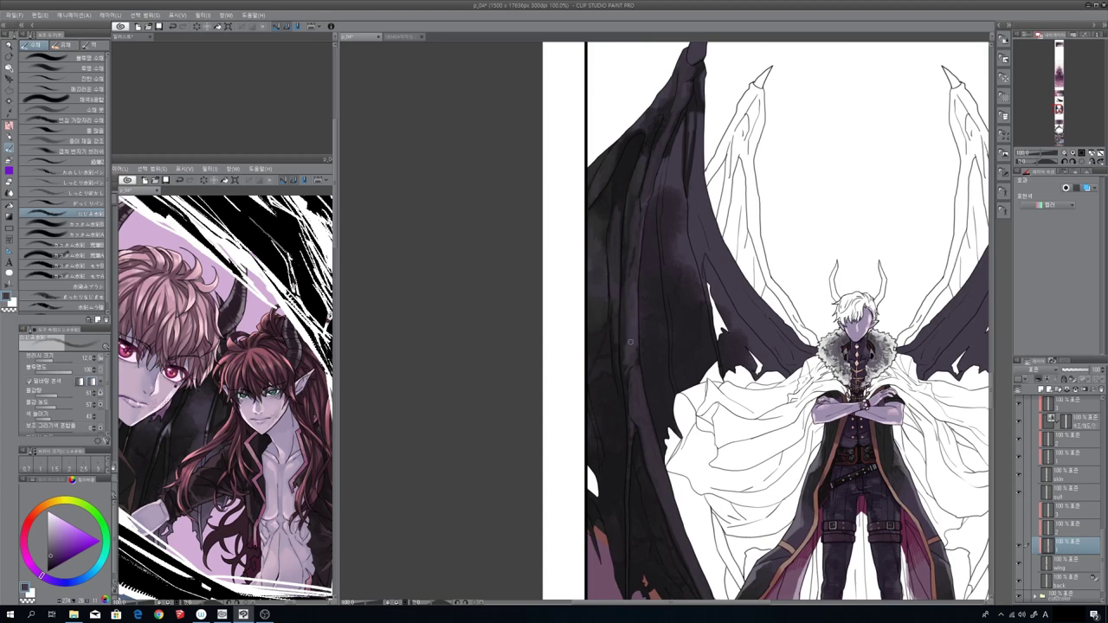
{"action": "left_click_drag", "start_coordinate": [632, 428], "coordinate": [643, 592]}
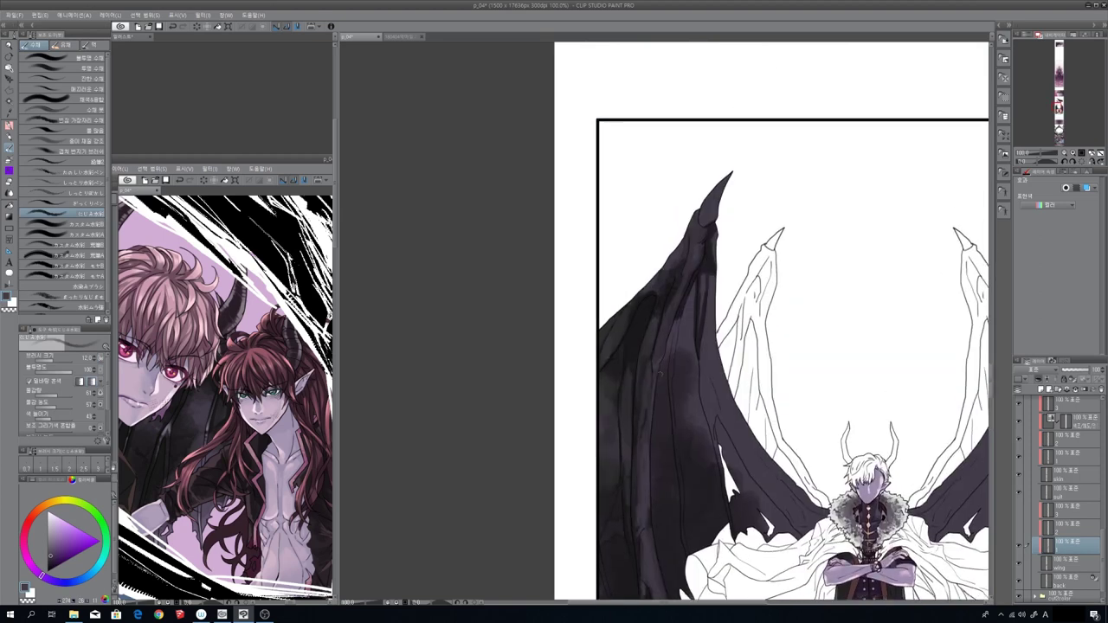
Step: Darken the left wing's inner membrane down to its torn edges beside the figure with a larger watercolor brush
{"action": "left_click_drag", "start_coordinate": [715, 283], "coordinate": [705, 257]}
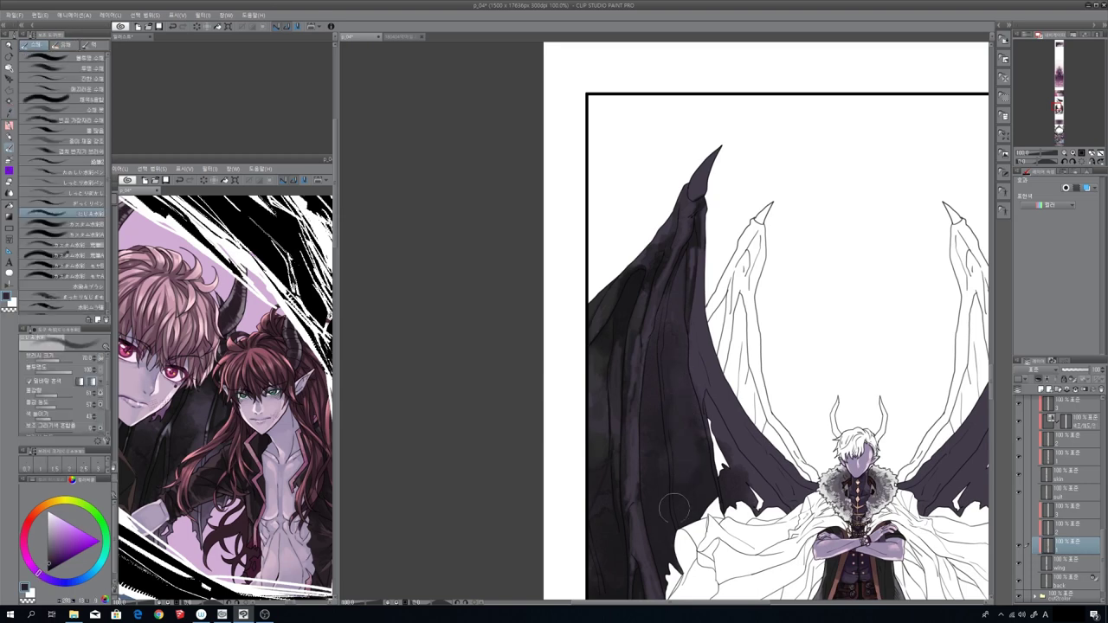
{"action": "mouse_move", "coordinate": [700, 468]}
{"action": "left_mouse_down"}
{"action": "mouse_move", "coordinate": [779, 485]}
{"action": "mouse_move", "coordinate": [710, 385]}
{"action": "mouse_move", "coordinate": [723, 433]}
{"action": "left_mouse_up"}
{"action": "left_click_drag", "start_coordinate": [658, 329], "coordinate": [632, 182]}
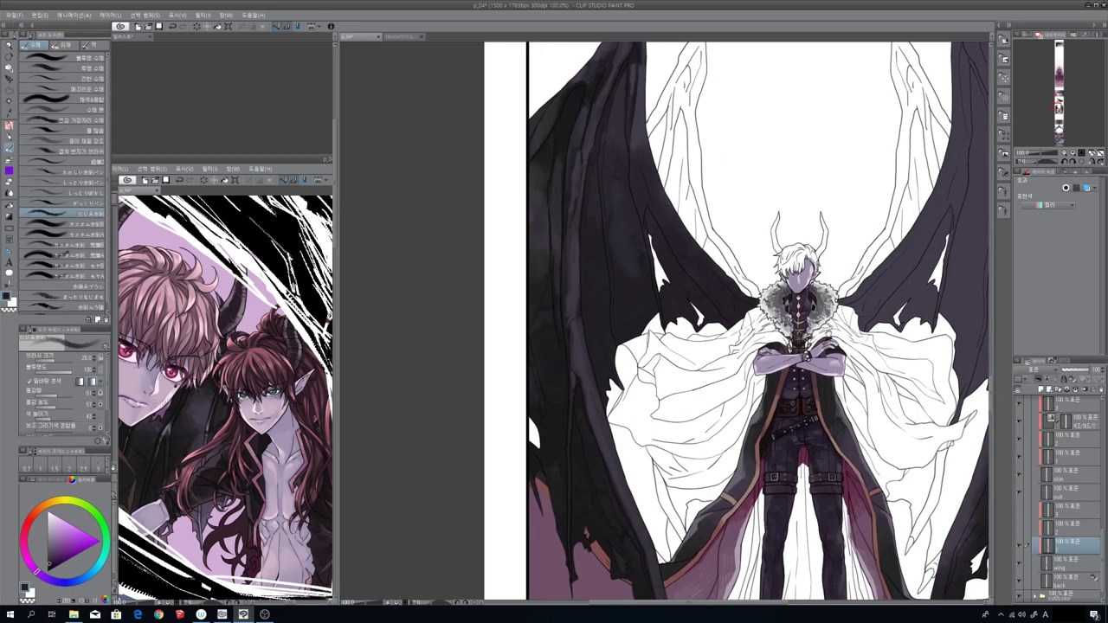
Step: Sharpen the ridges and folds of the left wing with thin pencil strokes
{"action": "key", "text": "p"}
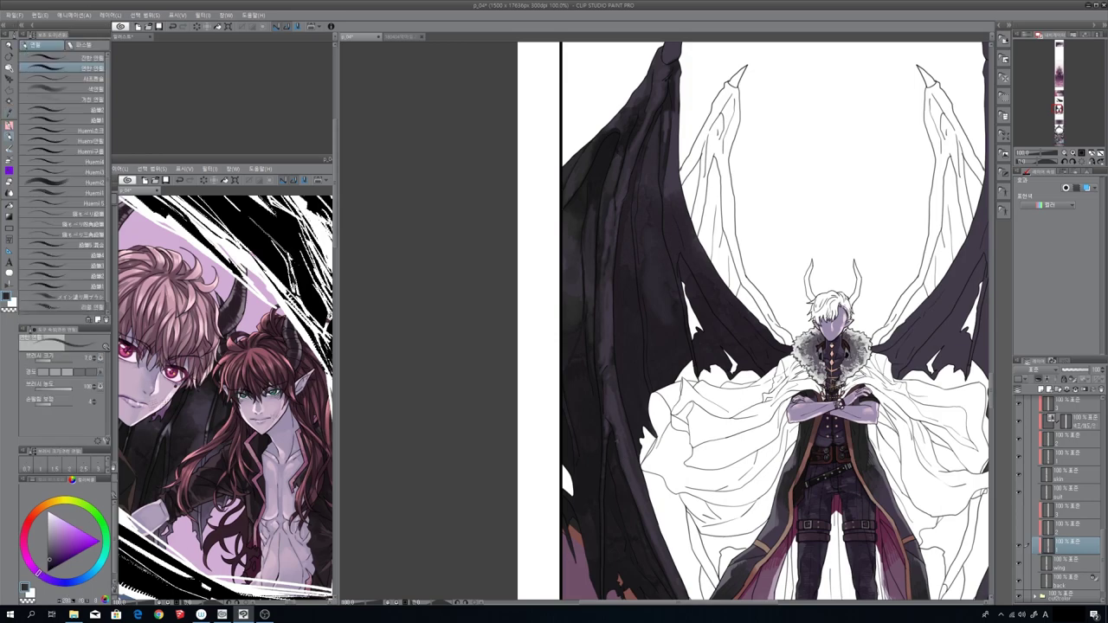
{"action": "left_click_drag", "start_coordinate": [617, 369], "coordinate": [643, 407]}
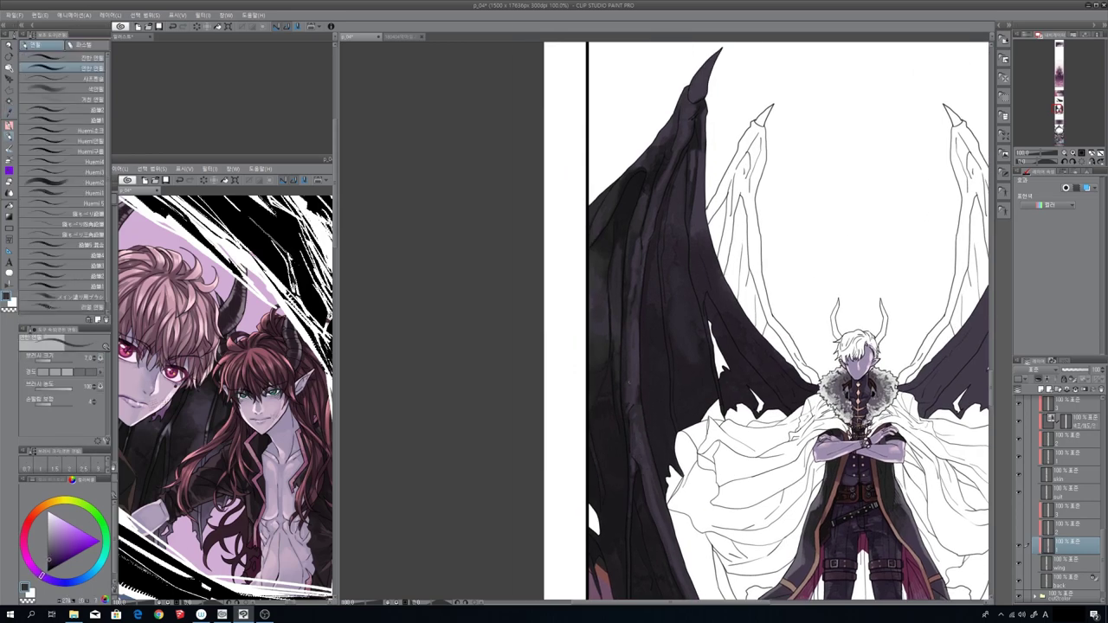
{"action": "scroll", "coordinate": [643, 422], "scroll_direction": "up", "scroll_amount": 3}
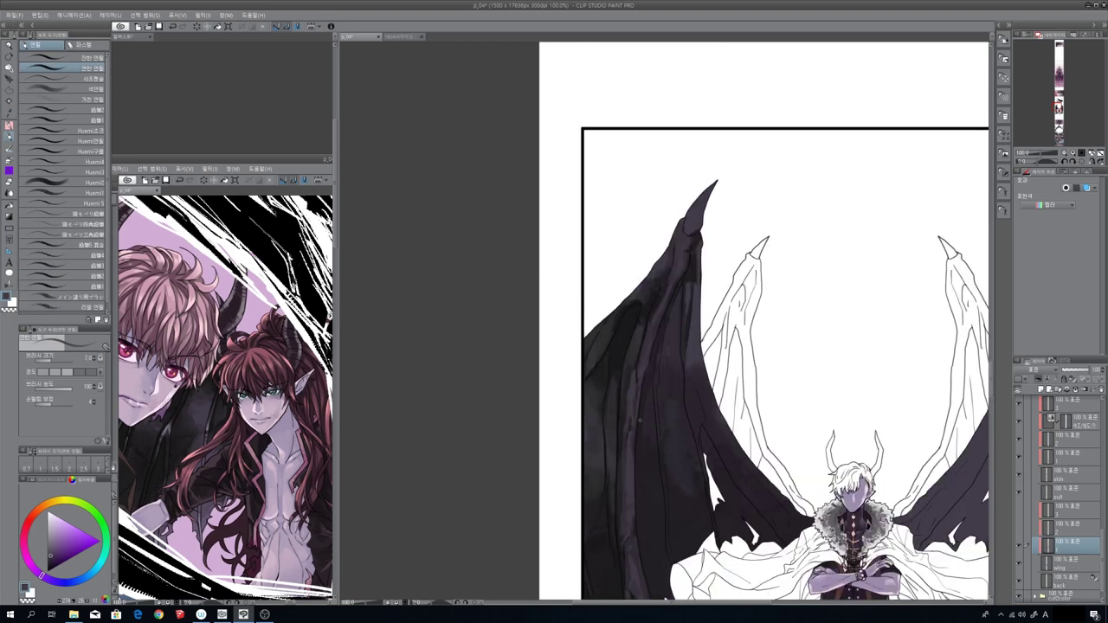
{"action": "scroll", "coordinate": [640, 419], "scroll_direction": "up", "scroll_amount": 2}
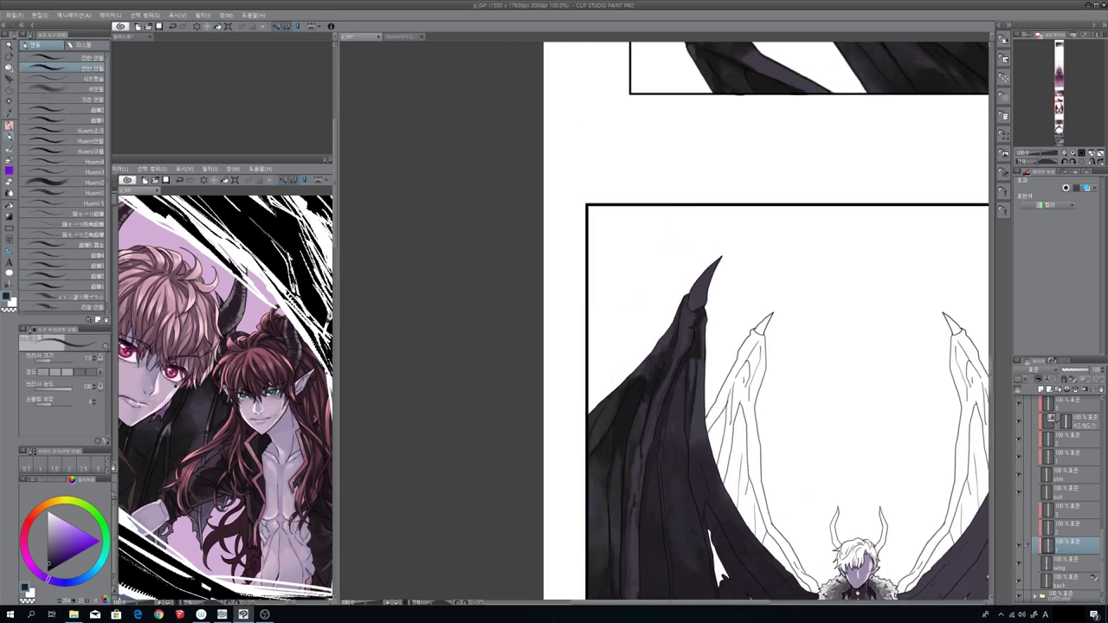
Step: Shade the claw at the tip of the left wing with the pencil, using a color sampled from the claw
{"action": "left_click_drag", "start_coordinate": [685, 305], "coordinate": [632, 354]}
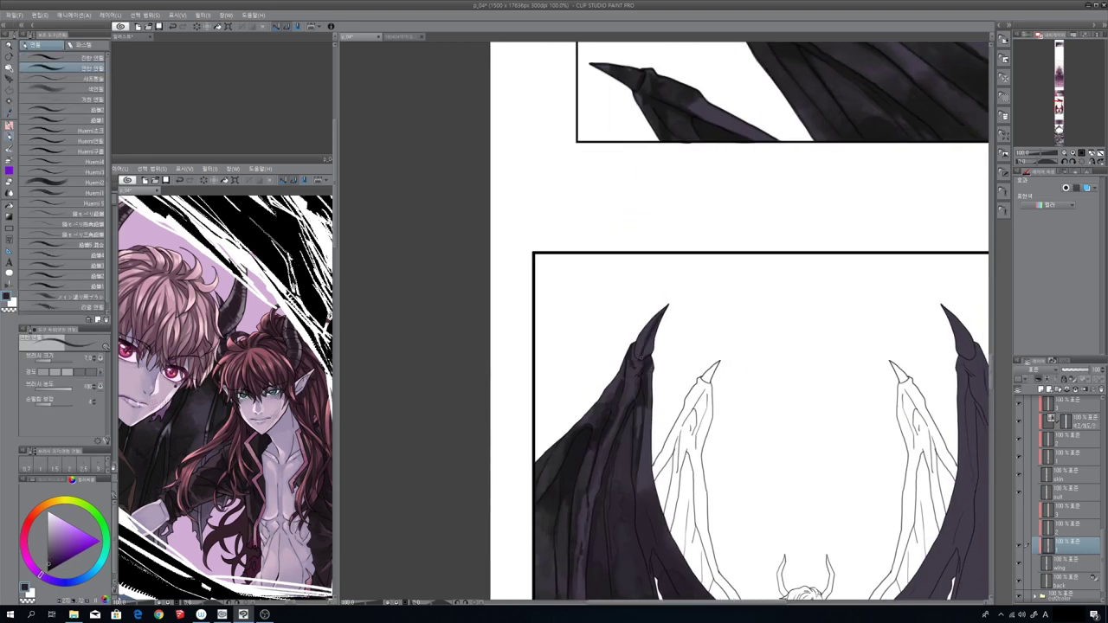
{"action": "left_click", "coordinate": [651, 338], "text": "alt"}
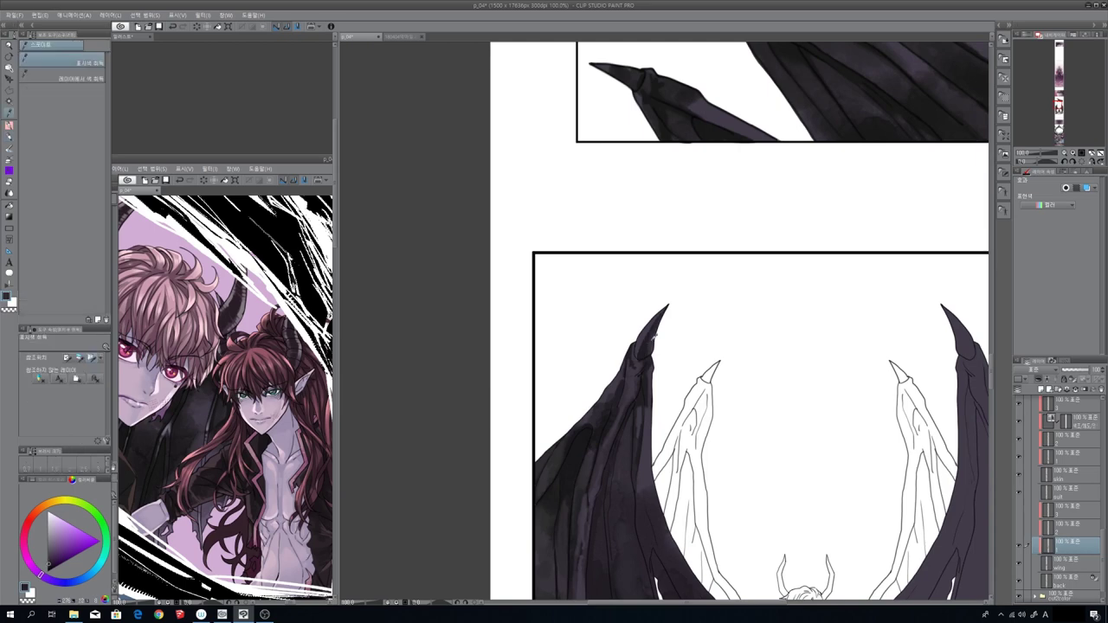
{"action": "left_click_drag", "start_coordinate": [653, 336], "coordinate": [681, 285]}
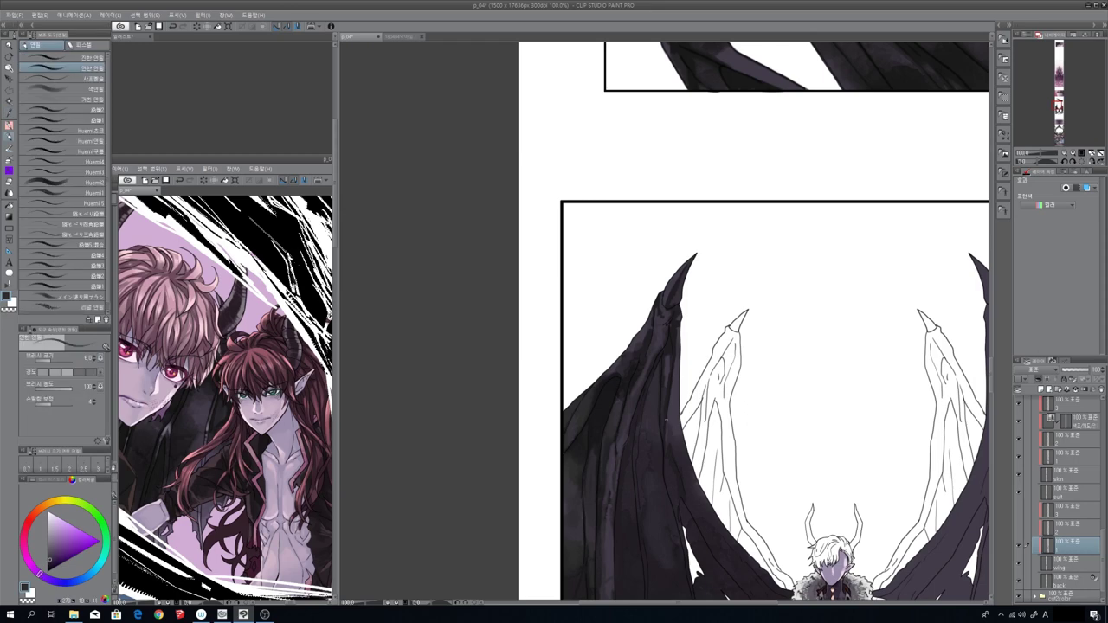
Step: Draw fine pencil strokes along the folds of the left wing's upper and middle membrane, using colors sampled from the wing
{"action": "left_click", "coordinate": [672, 430], "text": "alt"}
{"action": "left_click_drag", "start_coordinate": [668, 419], "coordinate": [676, 362]}
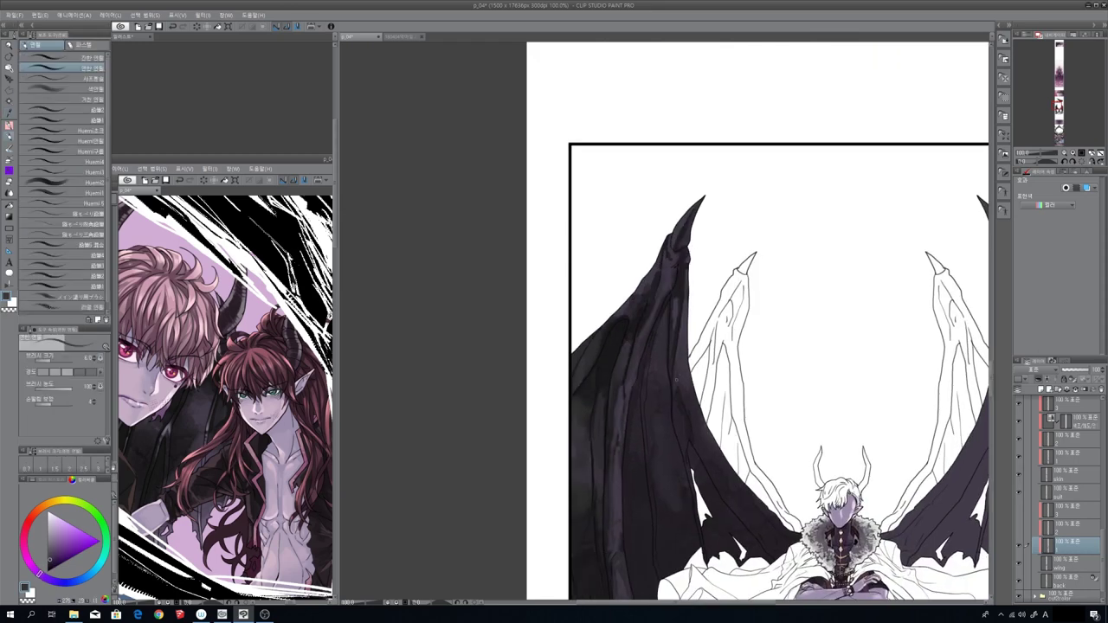
{"action": "left_click", "coordinate": [681, 403], "text": "alt"}
{"action": "left_click", "coordinate": [680, 403], "text": "alt"}
{"action": "left_click_drag", "start_coordinate": [680, 402], "coordinate": [667, 321]}
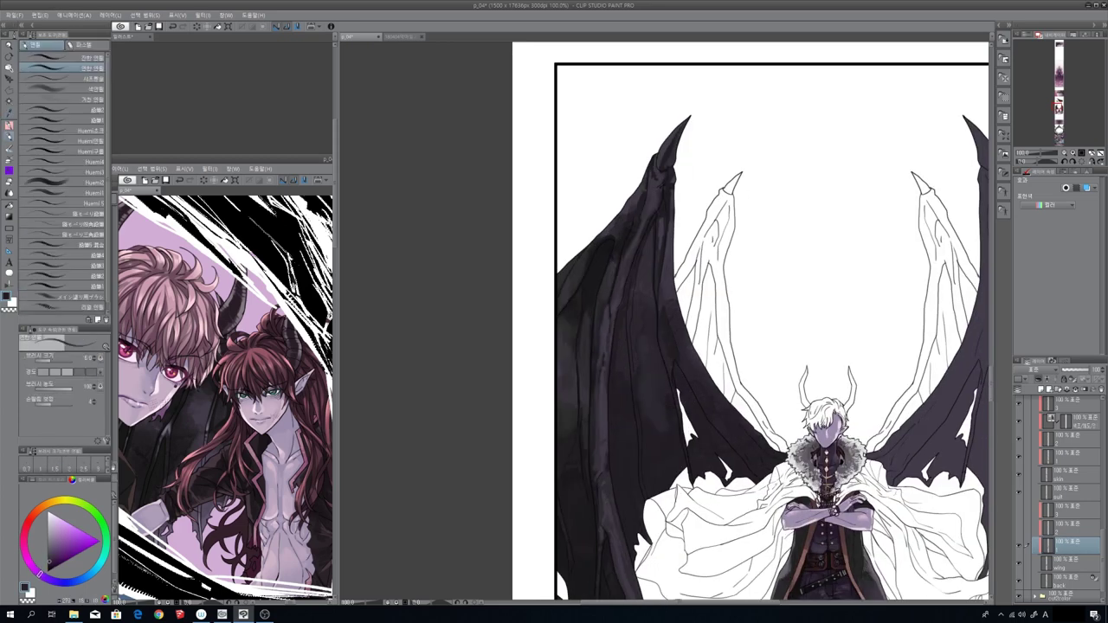
{"action": "left_click", "coordinate": [645, 404], "text": "alt"}
{"action": "left_click", "coordinate": [640, 374], "text": "alt"}
{"action": "left_click_drag", "start_coordinate": [640, 381], "coordinate": [637, 312]}
{"action": "left_click", "coordinate": [637, 276], "text": "alt"}
{"action": "left_click", "coordinate": [637, 275], "text": "alt"}
{"action": "left_click", "coordinate": [599, 367], "text": "alt"}
{"action": "left_click", "coordinate": [604, 475], "text": "alt"}
Step: Detail the folds of the left wing's lower membrane down to its torn edge with thin strokes in sampled colors
{"action": "left_click_drag", "start_coordinate": [590, 454], "coordinate": [753, 436]}
{"action": "left_click_drag", "start_coordinate": [756, 501], "coordinate": [685, 350]}
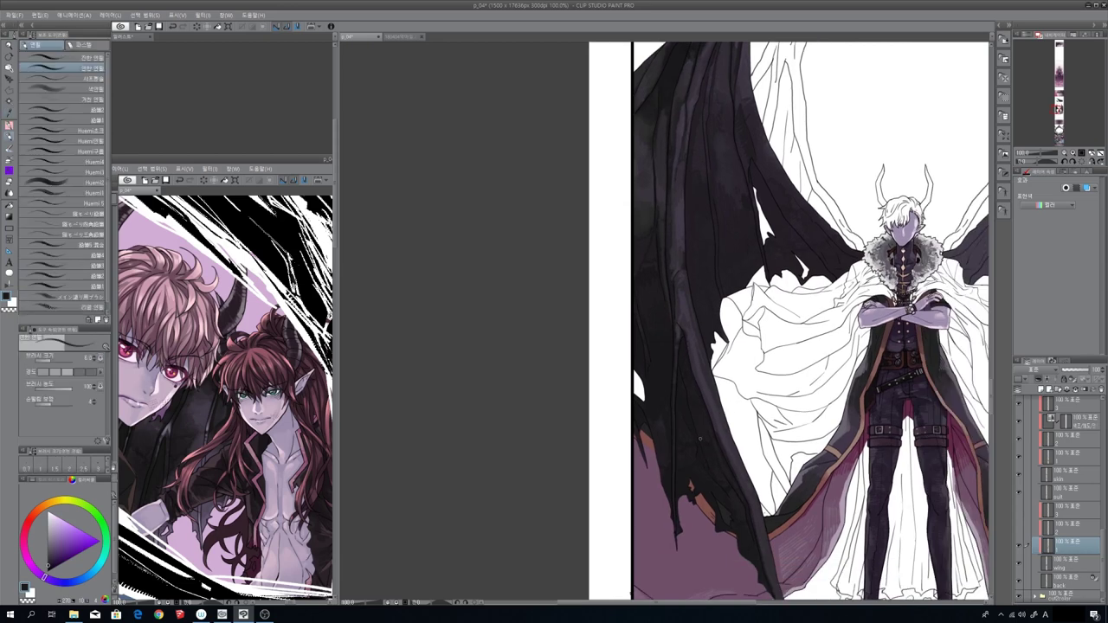
{"action": "left_click_drag", "start_coordinate": [699, 438], "coordinate": [682, 388]}
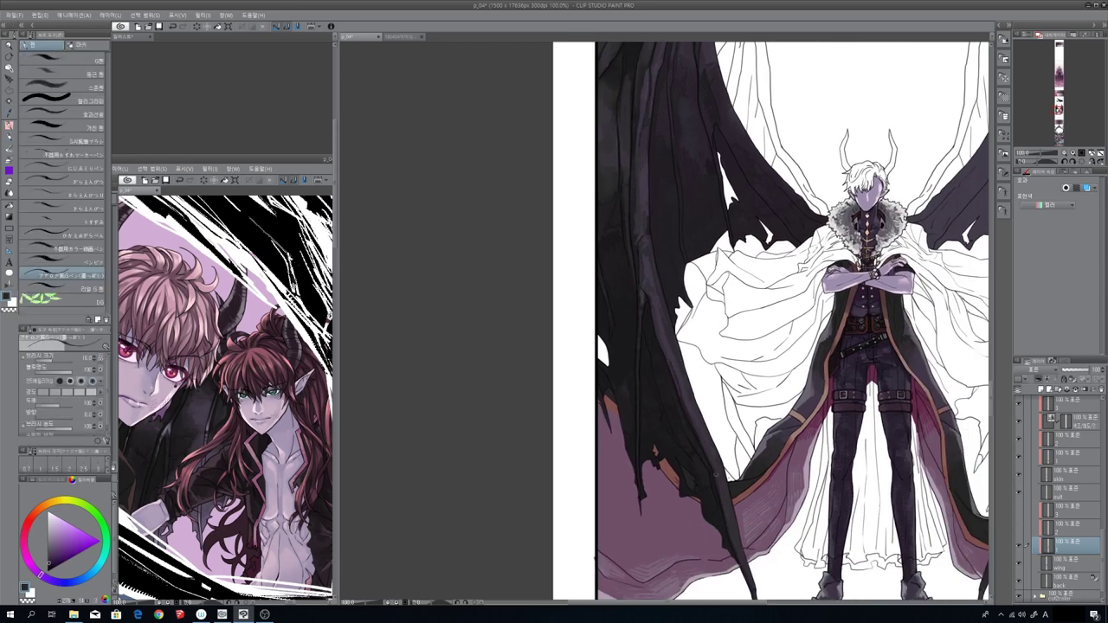
{"action": "scroll", "coordinate": [792, 320], "scroll_direction": "up", "scroll_amount": 2}
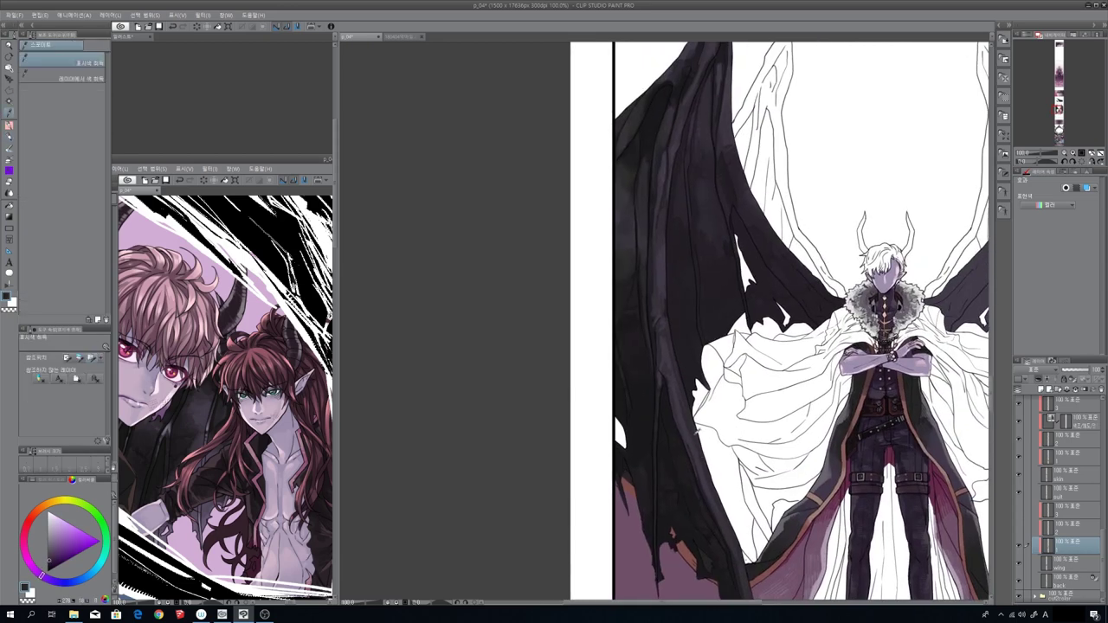
{"action": "key", "text": "p"}
{"action": "mouse_move", "coordinate": [674, 402]}
{"action": "left_mouse_down"}
{"action": "mouse_move", "coordinate": [676, 462]}
{"action": "mouse_move", "coordinate": [765, 434]}
{"action": "left_mouse_up"}
{"action": "scroll", "coordinate": [780, 321], "scroll_direction": "down", "scroll_amount": 3}
{"action": "scroll", "coordinate": [779, 320], "scroll_direction": "up", "scroll_amount": 1}
{"action": "key", "text": "h"}
{"action": "mouse_move", "coordinate": [635, 495]}
{"action": "left_mouse_down"}
{"action": "mouse_move", "coordinate": [696, 294]}
{"action": "mouse_move", "coordinate": [705, 373]}
{"action": "left_mouse_up"}
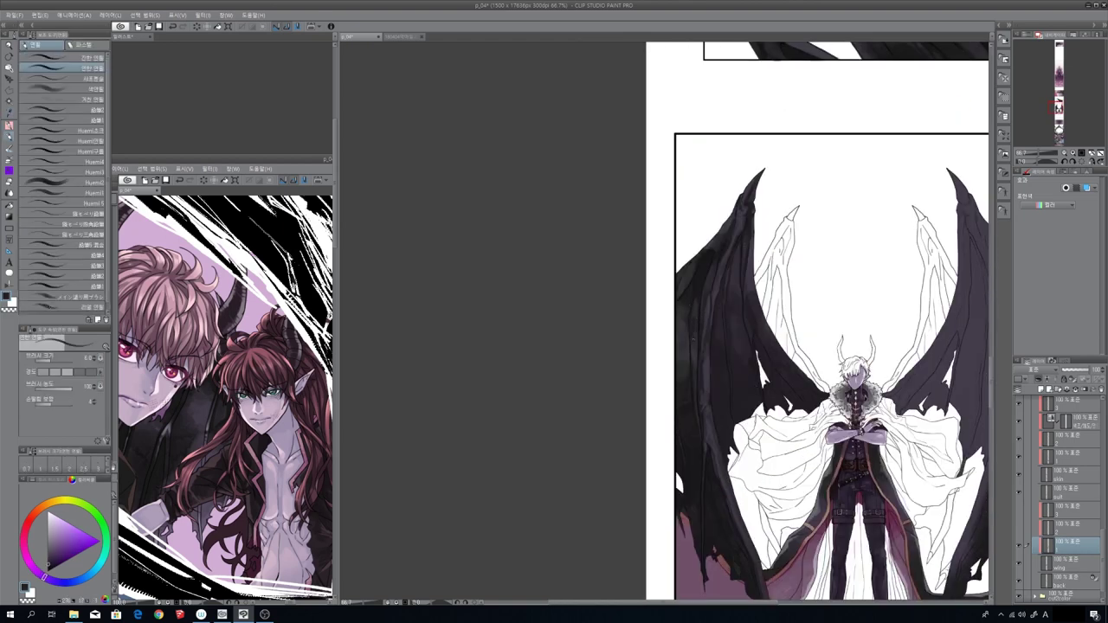
Step: Touch up the overall shading of the left wing with the pencil and dark blue and purple tones sampled from it
{"action": "key", "text": "b"}
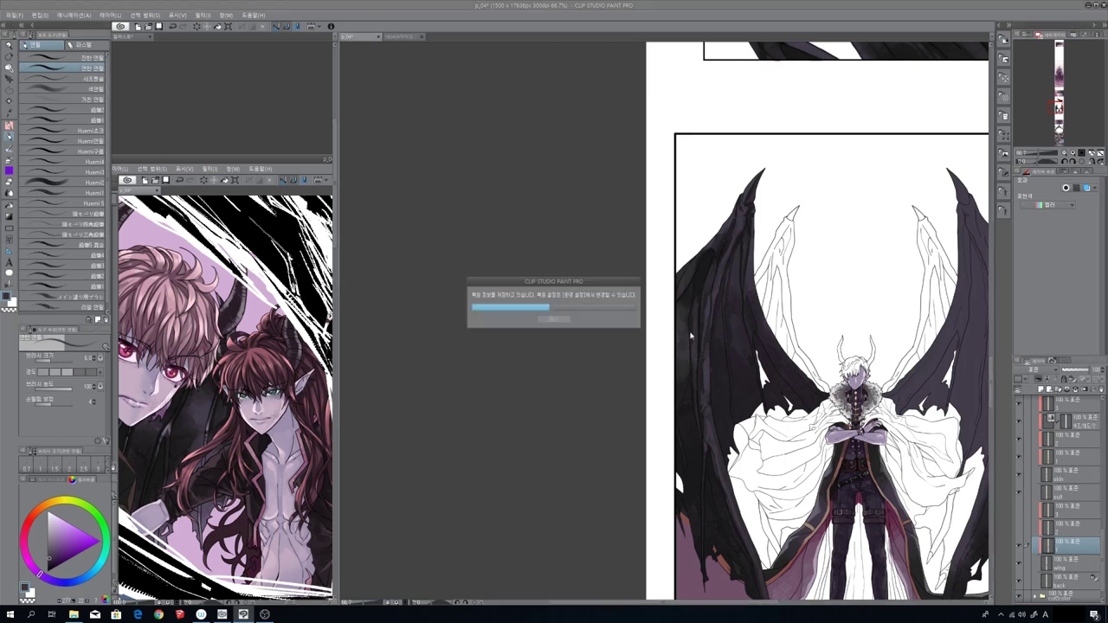
{"action": "key", "text": "p"}
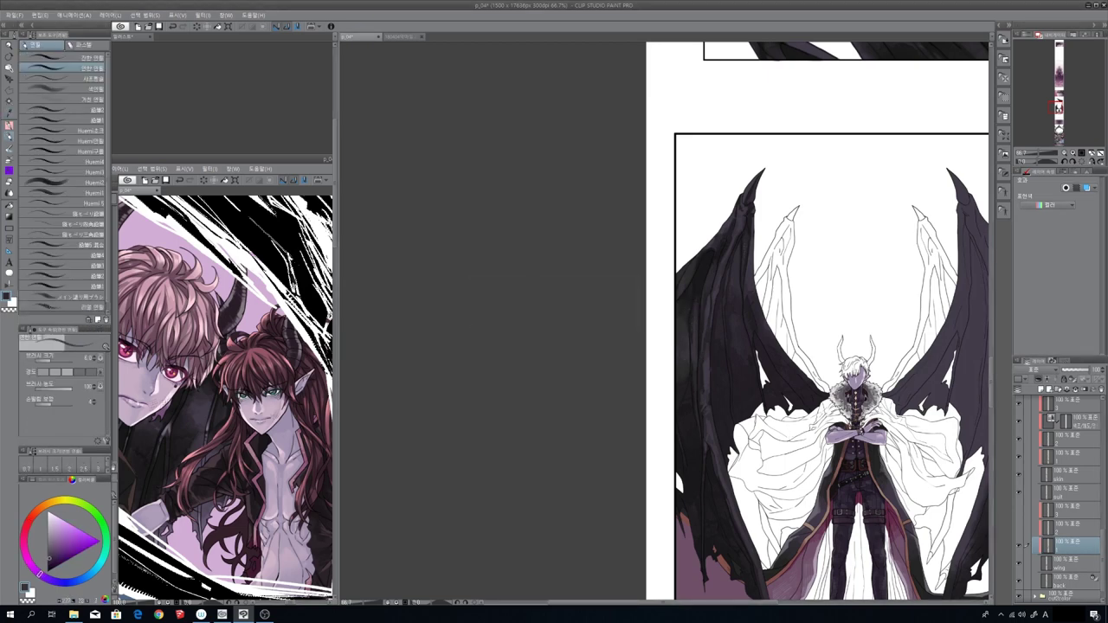
{"action": "scroll", "coordinate": [877, 495], "scroll_direction": "down", "scroll_amount": 3}
{"action": "key", "text": "p"}
{"action": "key", "text": "p"}
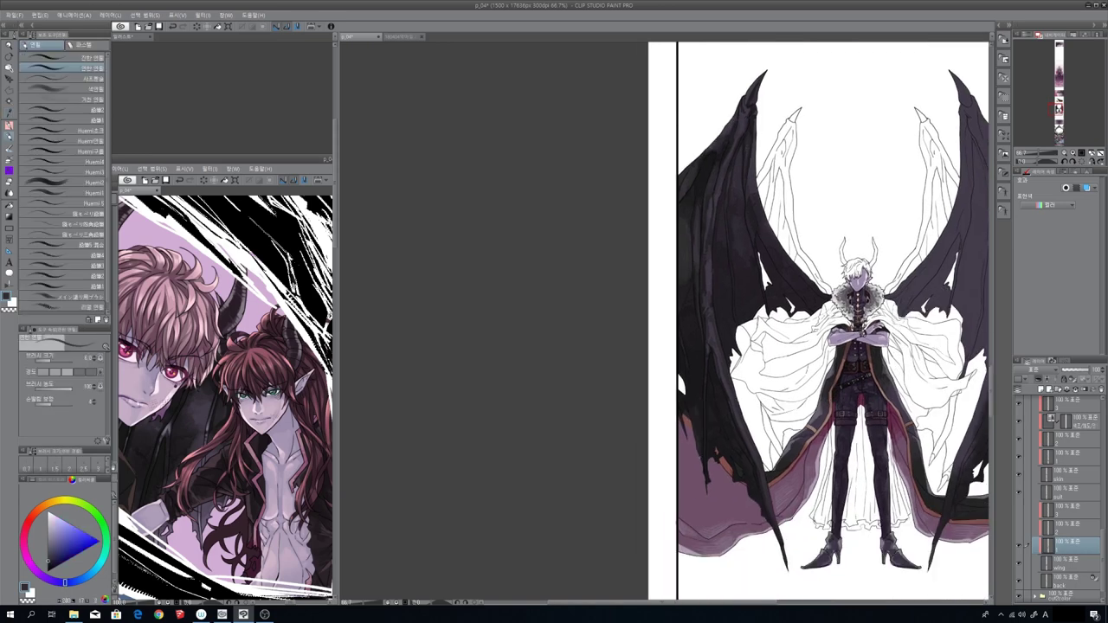
{"action": "key", "text": "b"}
{"action": "key", "text": "b"}
{"action": "key", "text": "b"}
{"action": "key", "text": "i"}
{"action": "key", "text": "p"}
{"action": "key", "text": "p"}
{"action": "key", "text": "p"}
{"action": "key", "text": "p"}
{"action": "key", "text": "p"}
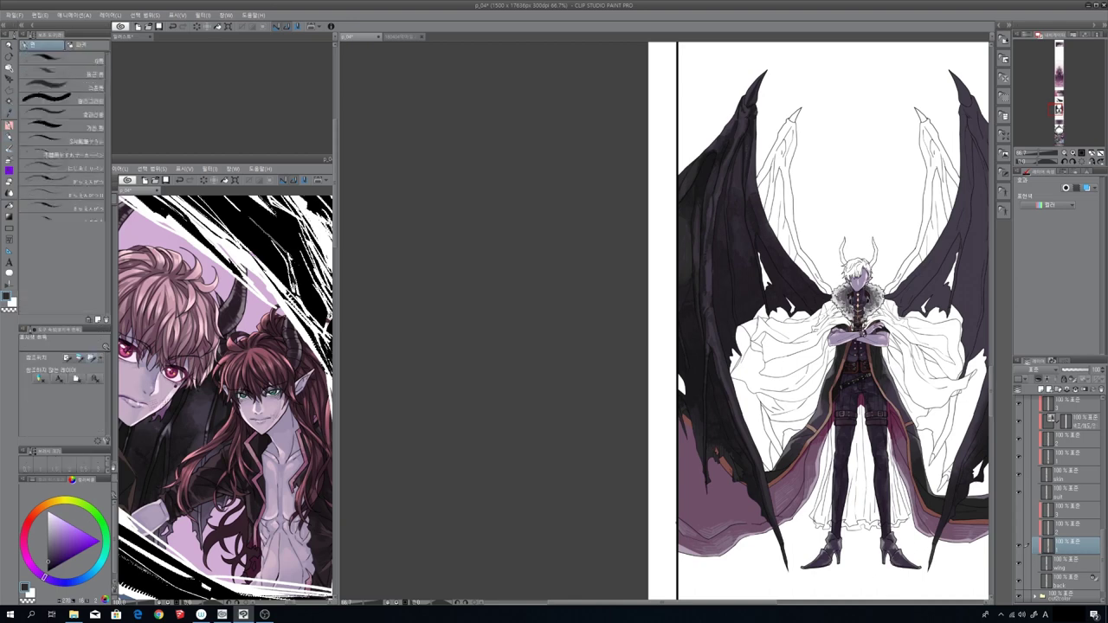
{"action": "key", "text": "b"}
{"action": "key", "text": "b"}
{"action": "key", "text": "b"}
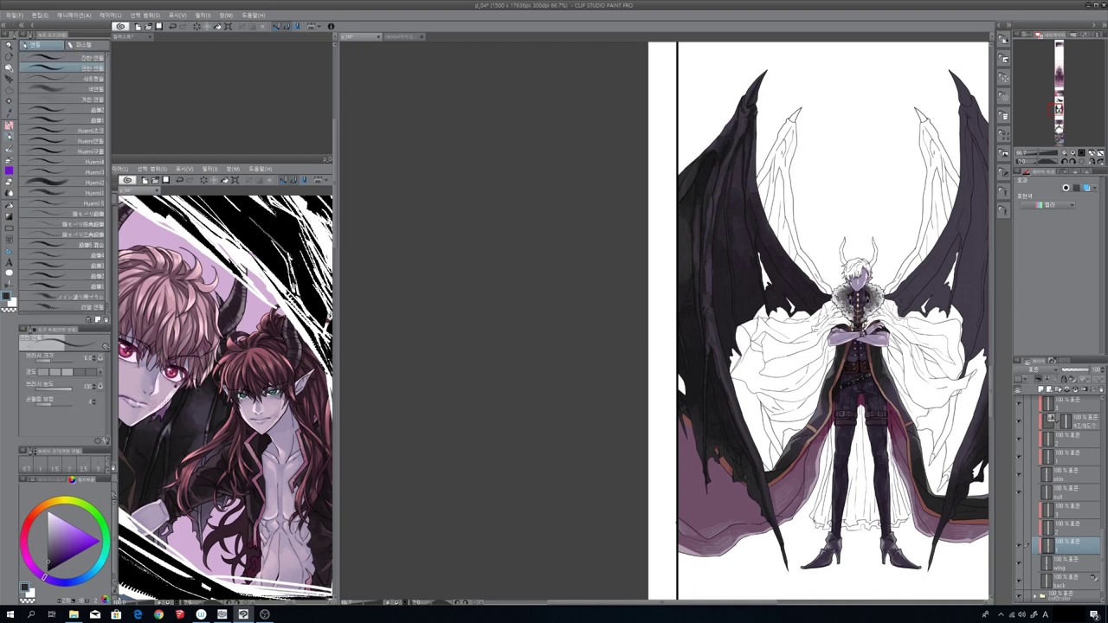
Step: Tint the lower inner membrane of the left wing dark purple and blend it toward the torn edges with the watercolor brush
{"action": "key", "text": "ctrl+plus"}
{"action": "key", "text": "ctrl+minus"}
{"action": "key", "text": "i"}
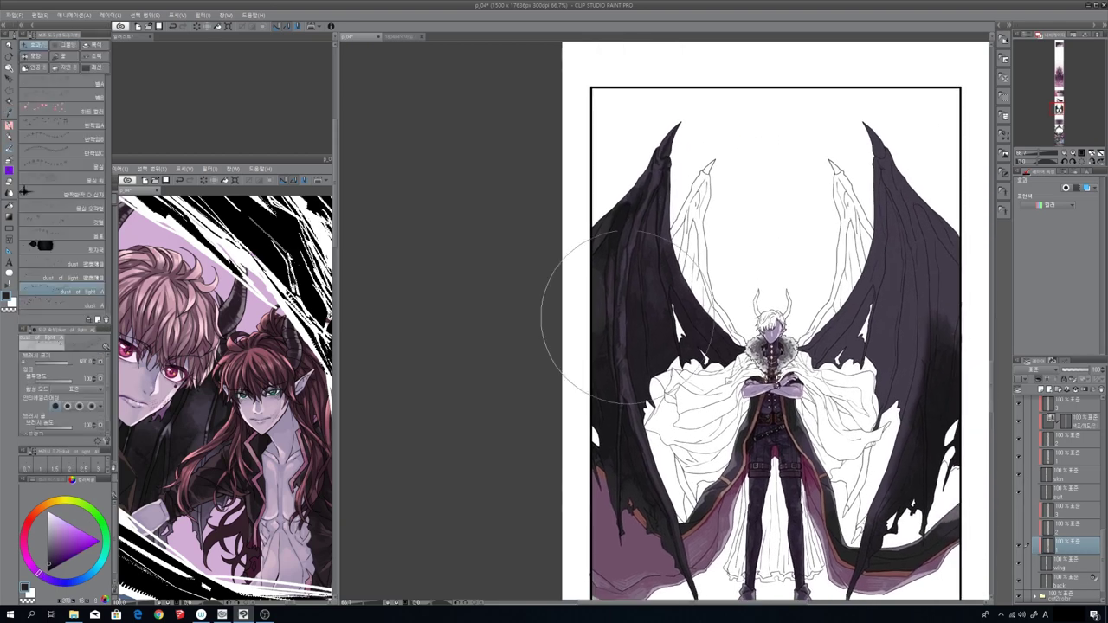
{"action": "key", "text": "b"}
{"action": "key", "text": "i"}
{"action": "key", "text": "b"}
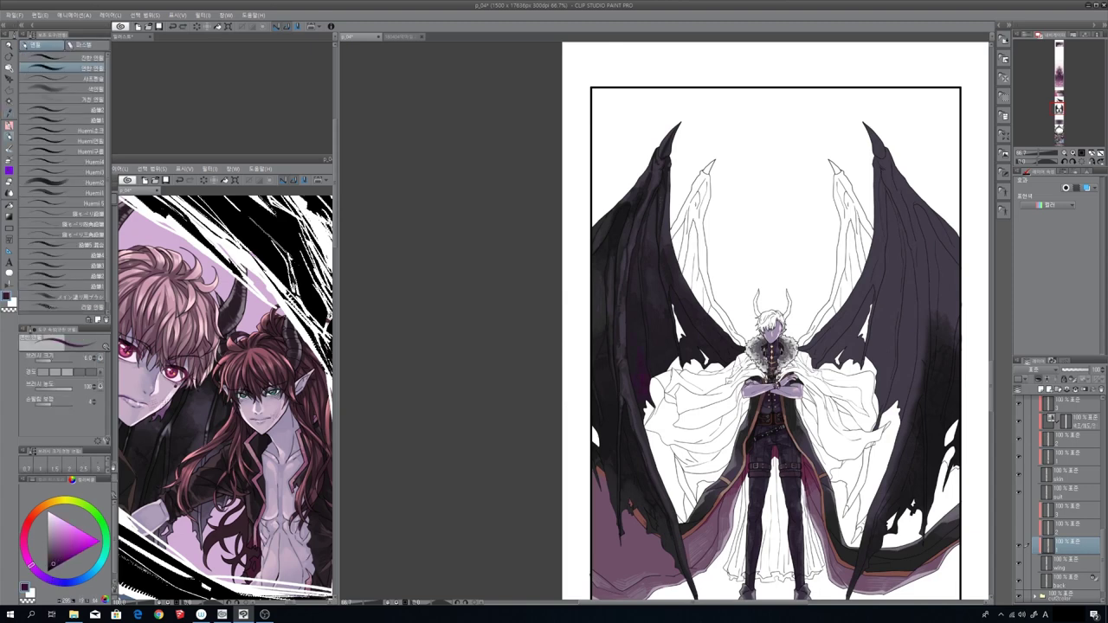
{"action": "key", "text": "p"}
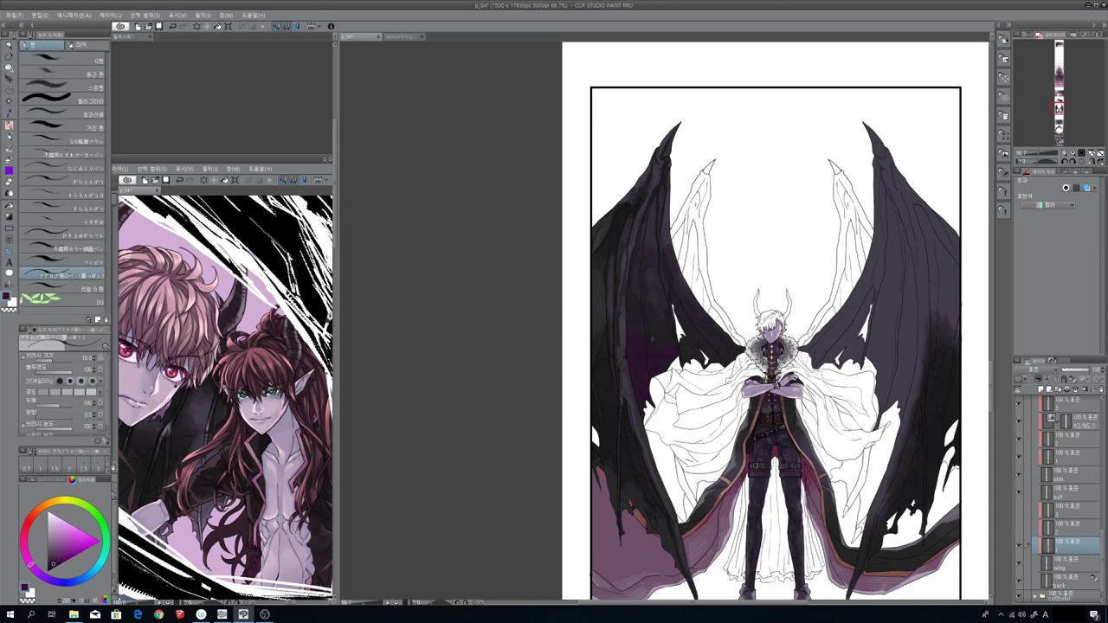
{"action": "key", "text": "b"}
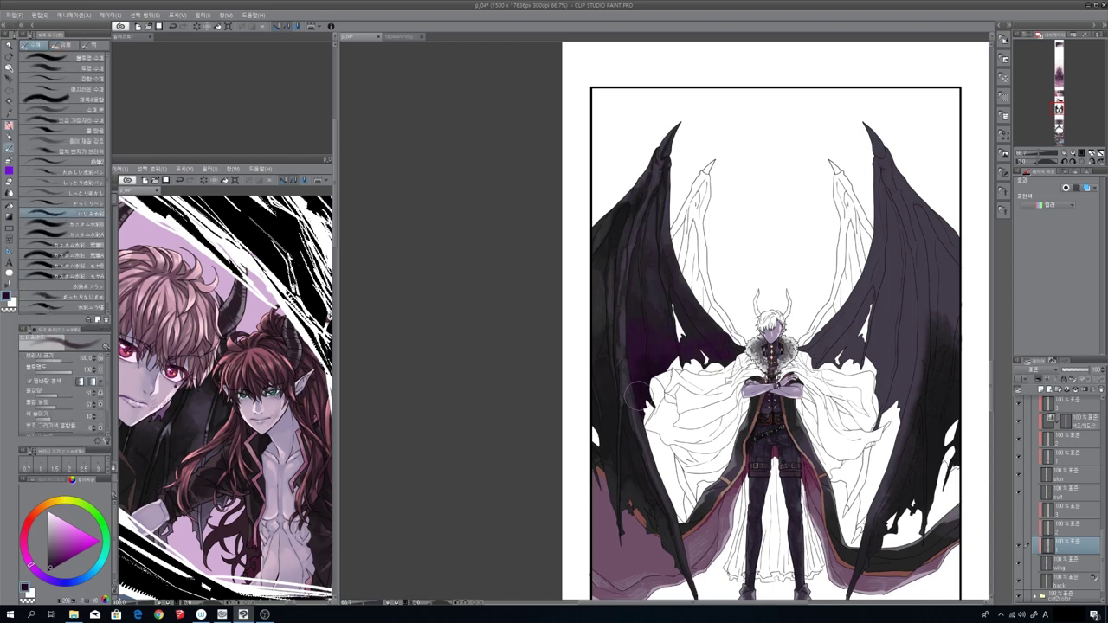
{"action": "scroll", "coordinate": [703, 350], "scroll_direction": "up", "scroll_amount": 1}
Step: Redraw the left wing's folds over the purple tint with thin pencil strokes in colors sampled from the wing
{"action": "key", "text": "p"}
{"action": "key", "text": "p"}
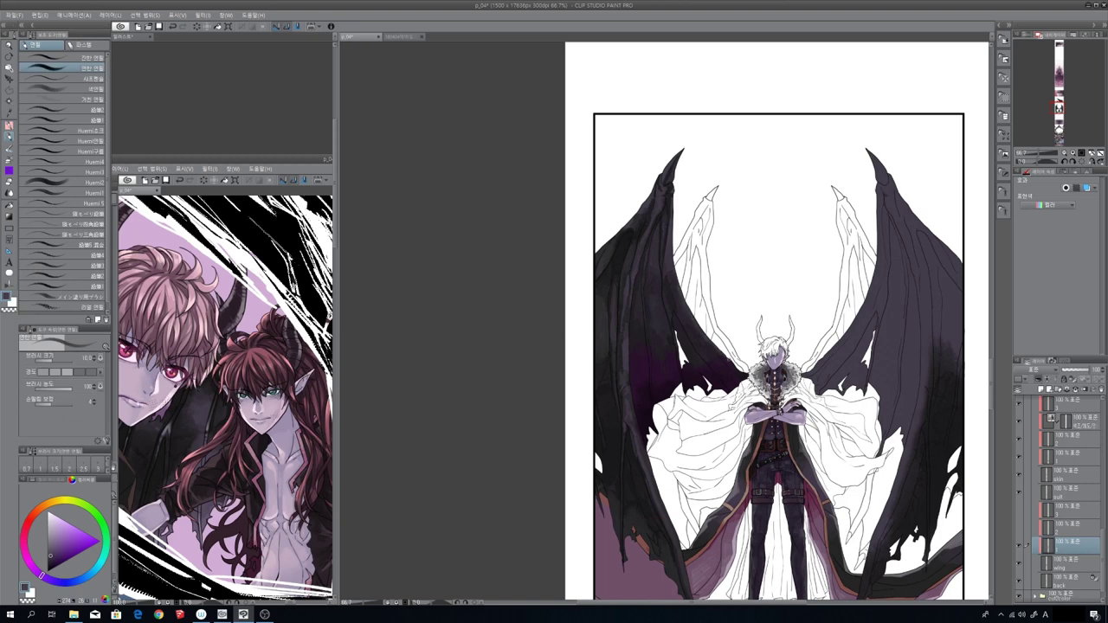
{"action": "key", "text": "period"}
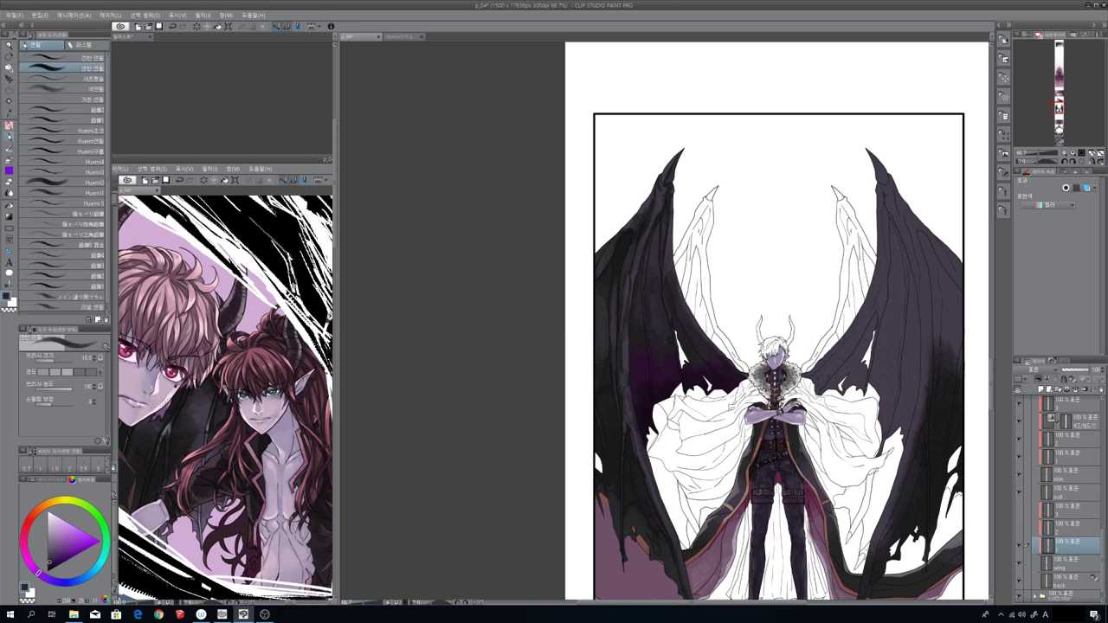
{"action": "key", "text": "p"}
{"action": "key", "text": "p"}
{"action": "key", "text": "bracketleft"}
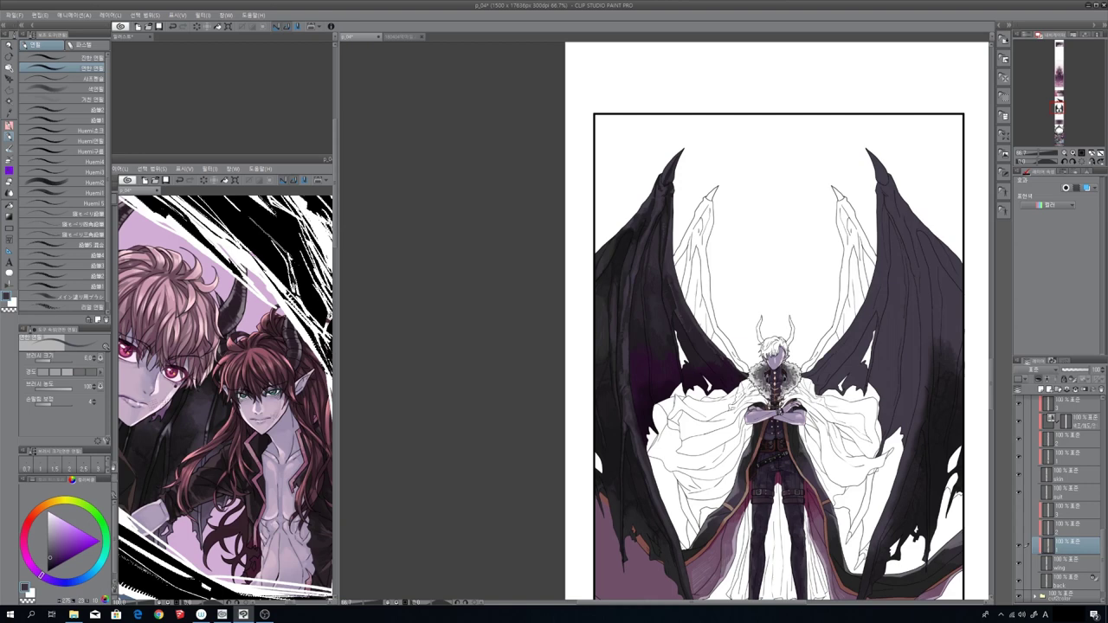
{"action": "scroll", "coordinate": [752, 324], "scroll_direction": "right", "scroll_amount": 1}
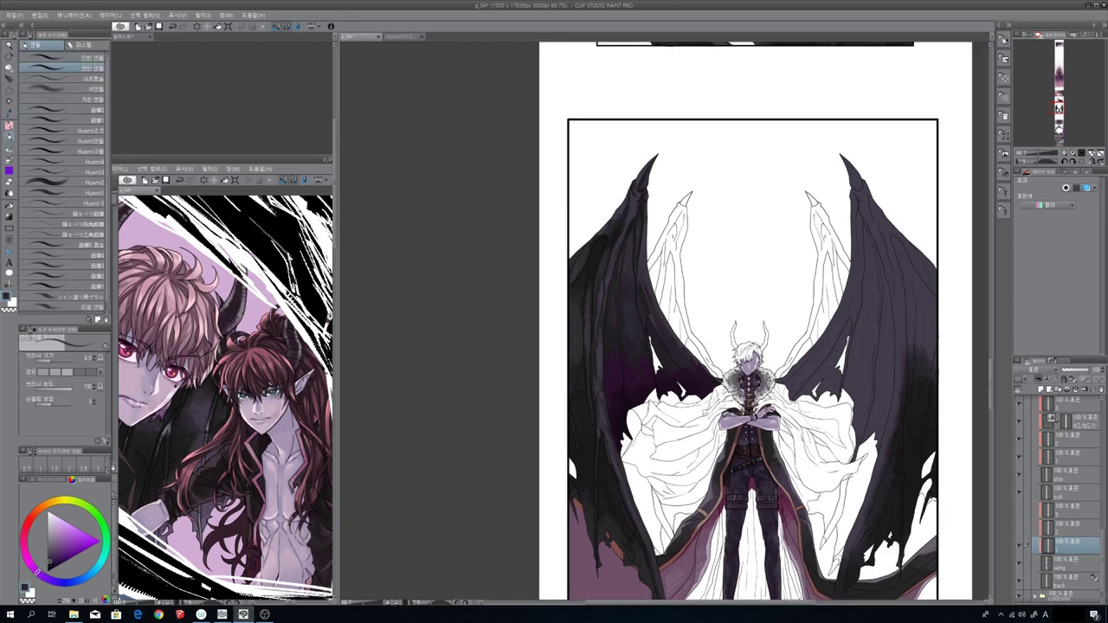
{"action": "scroll", "coordinate": [753, 347], "scroll_direction": "up", "scroll_amount": 1}
{"action": "scroll", "coordinate": [774, 324], "scroll_direction": "down", "scroll_amount": 1}
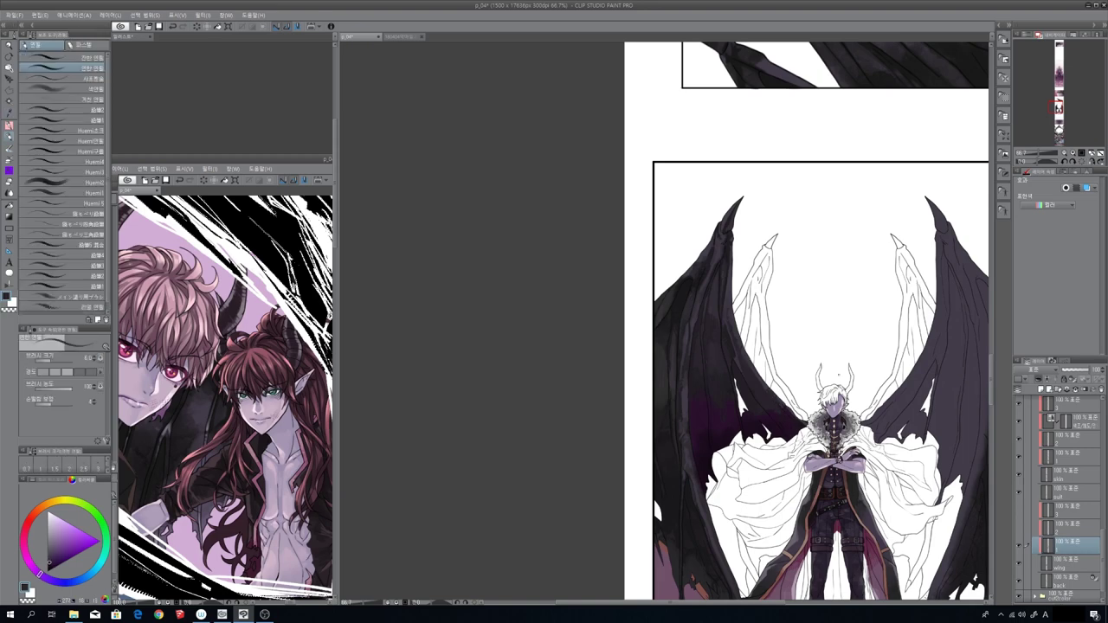
Step: Adjust the paint color and deepen the left wing's purple and dark tones with the watercolor brush and pencil
{"action": "left_click_drag", "start_coordinate": [39, 573], "coordinate": [30, 562]}
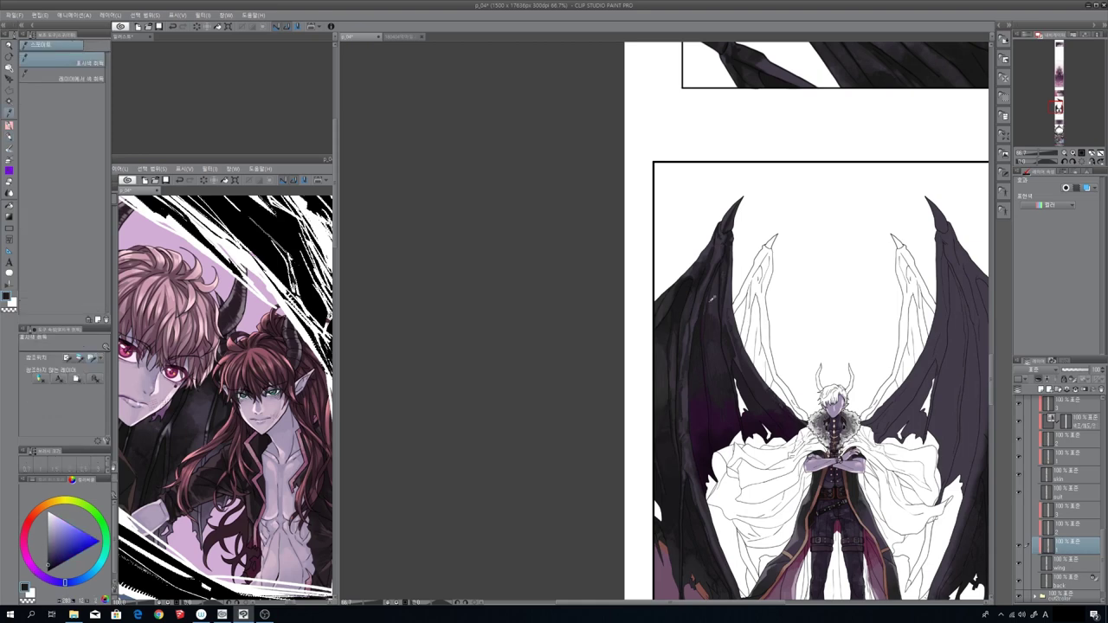
{"action": "mouse_move", "coordinate": [805, 346]}
{"action": "left_mouse_down"}
{"action": "mouse_move", "coordinate": [796, 402]}
{"action": "mouse_move", "coordinate": [834, 373]}
{"action": "mouse_move", "coordinate": [795, 313]}
{"action": "left_mouse_up"}
{"action": "scroll", "coordinate": [805, 346], "scroll_direction": "up", "scroll_amount": 2}
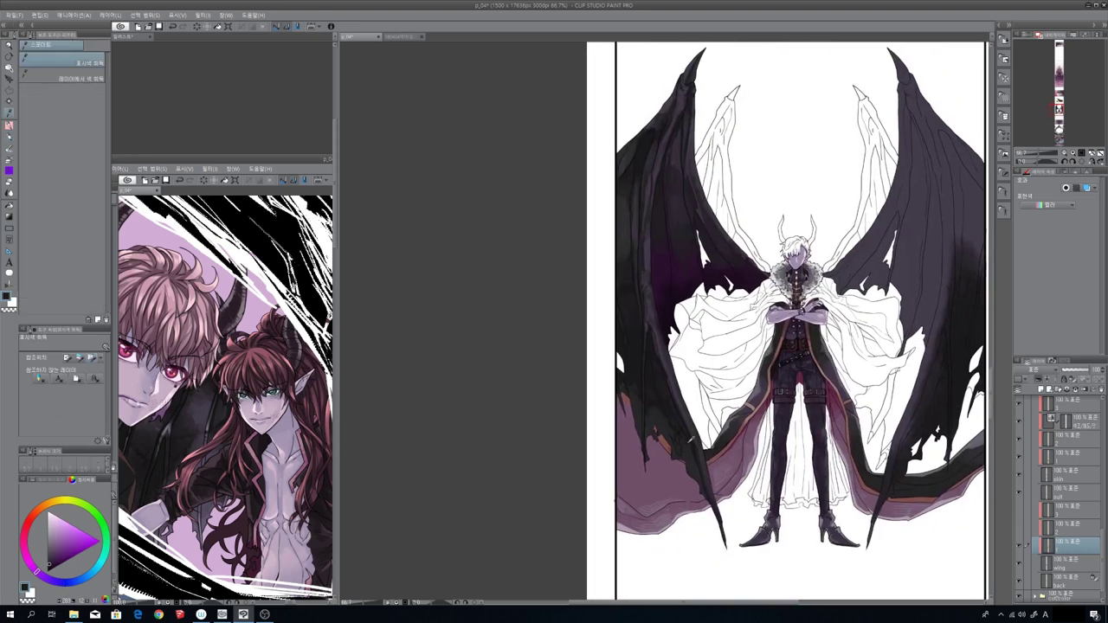
{"action": "key", "text": "b"}
{"action": "key", "text": "b"}
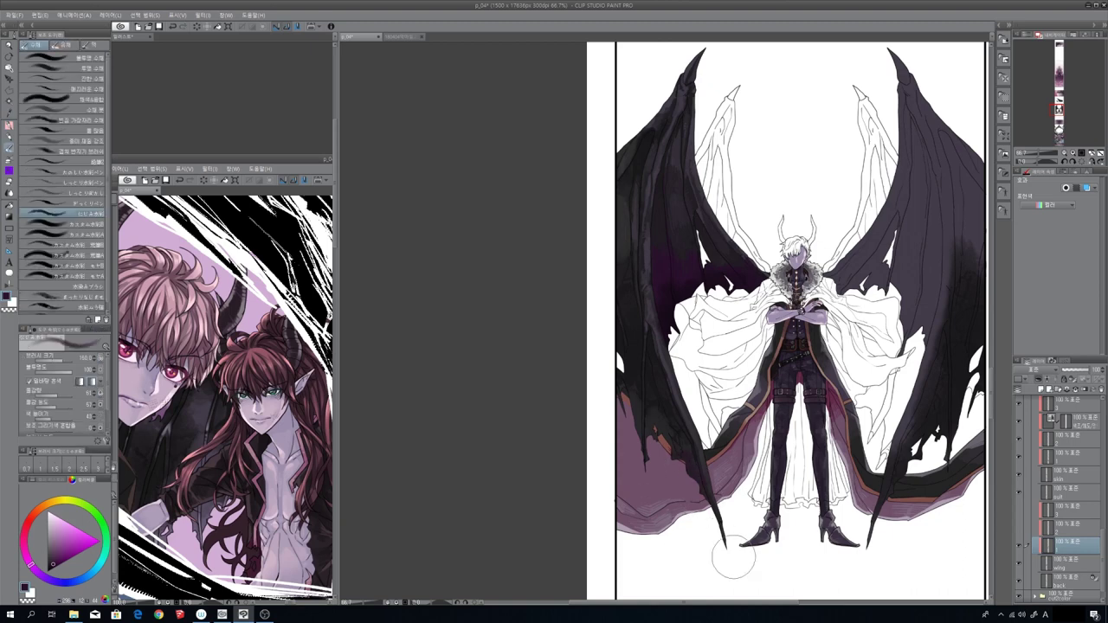
{"action": "key", "text": "p"}
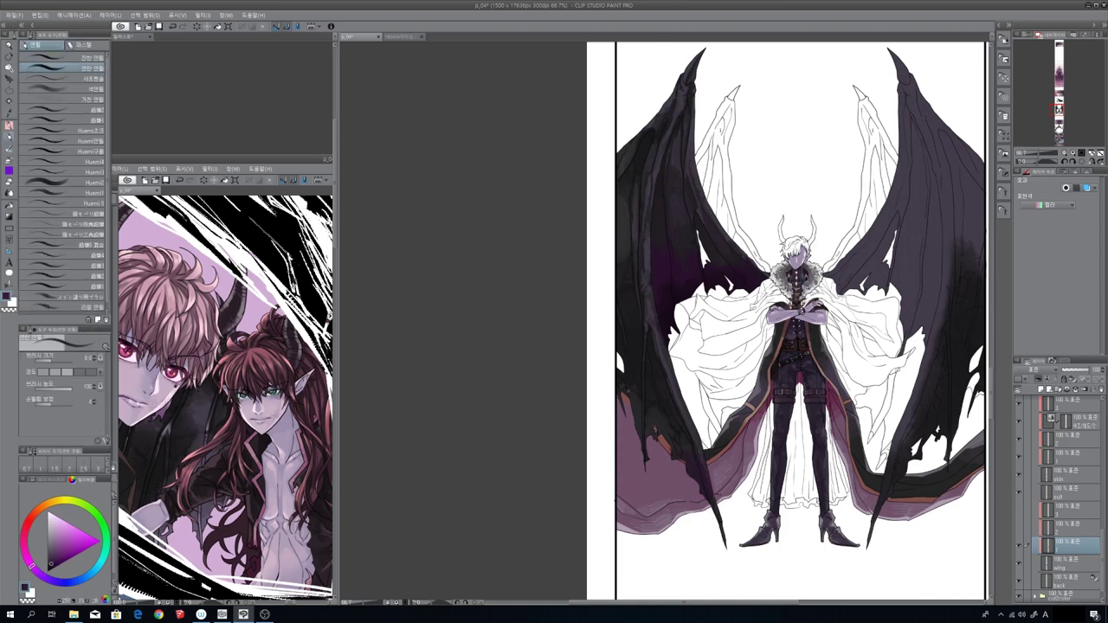
{"action": "left_click_drag", "start_coordinate": [806, 329], "coordinate": [754, 335]}
{"action": "key", "text": "g"}
{"action": "key", "text": "p"}
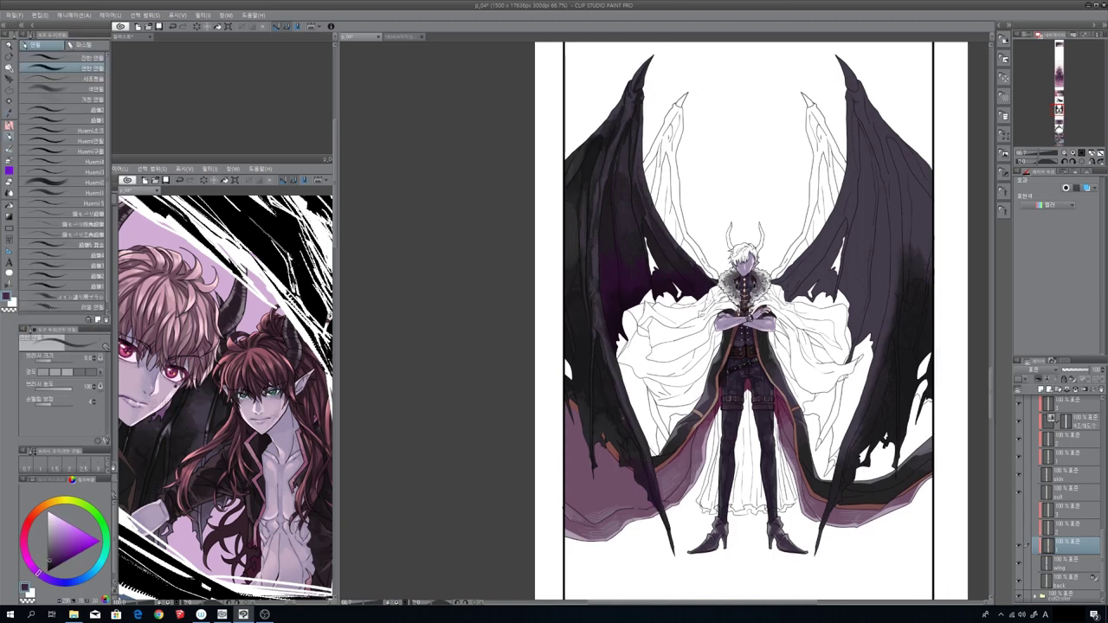
Step: Sample the wing color from the close-up panel above and paint lighter ridge accents on the left wing on the next layer up
{"action": "scroll", "coordinate": [687, 338], "scroll_direction": "up", "scroll_amount": 10}
{"action": "key", "text": "b"}
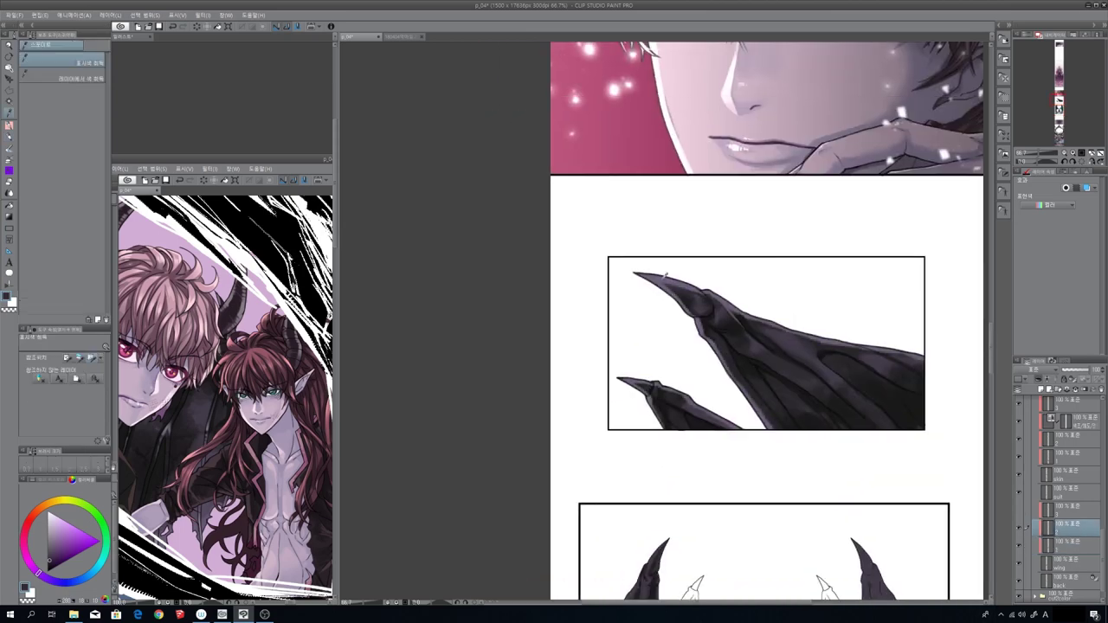
{"action": "scroll", "coordinate": [686, 338], "scroll_direction": "down", "scroll_amount": 5}
{"action": "key", "text": "p"}
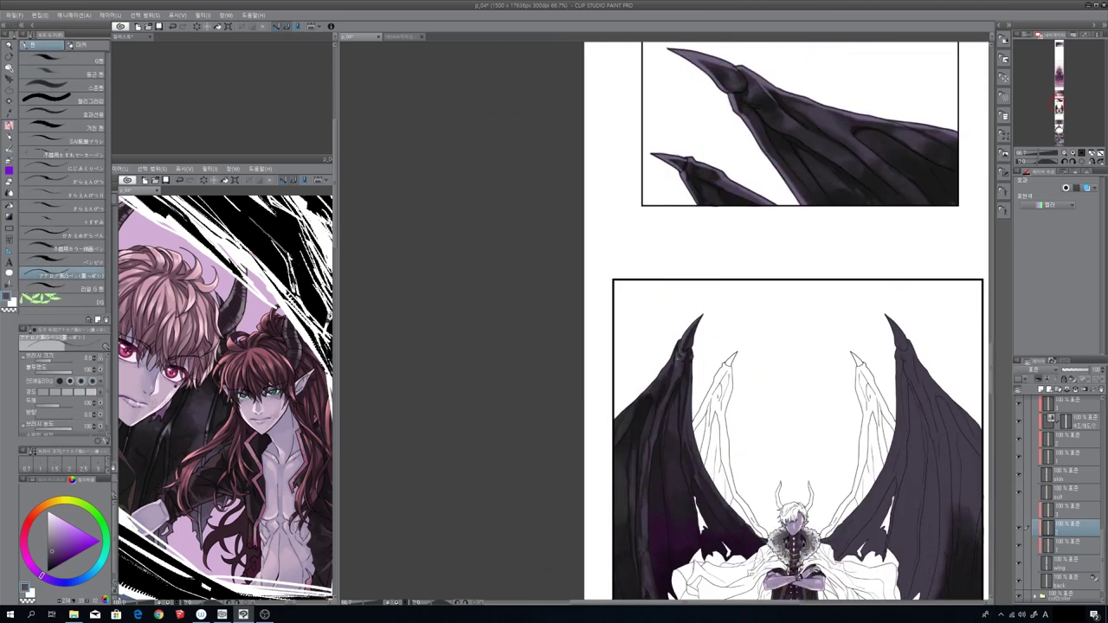
{"action": "scroll", "coordinate": [687, 338], "scroll_direction": "down", "scroll_amount": 3}
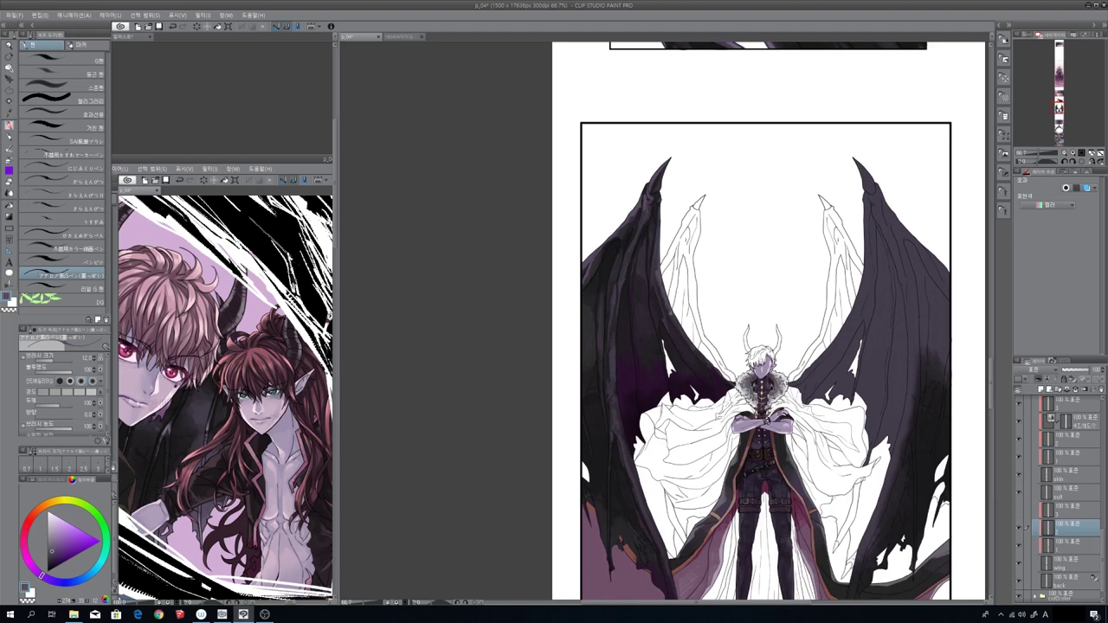
{"action": "key", "text": "p"}
{"action": "scroll", "coordinate": [822, 320], "scroll_direction": "up", "scroll_amount": 2}
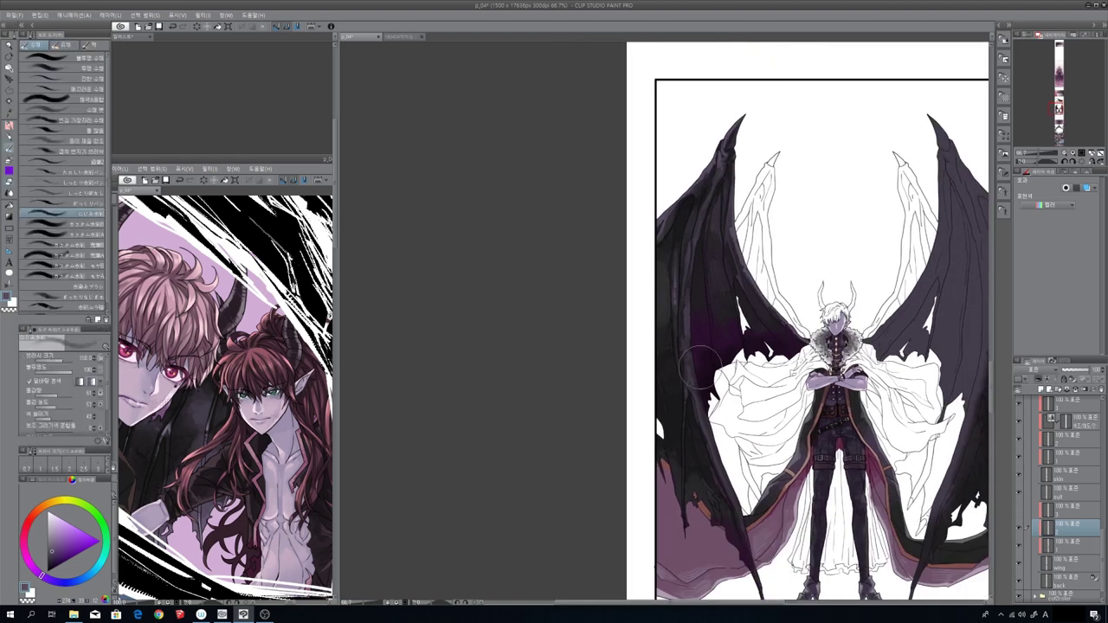
{"action": "scroll", "coordinate": [822, 320], "scroll_direction": "down", "scroll_amount": 1}
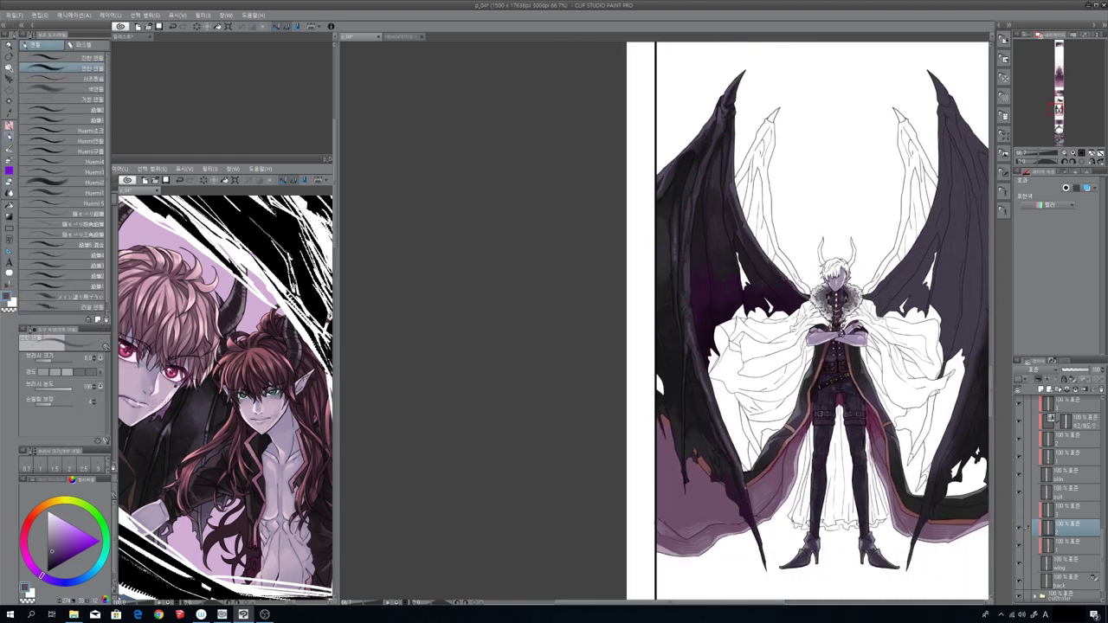
Step: Refine the left wing's ridge accents with the pencil and fade their edges with the soft eraser
{"action": "key", "text": "e"}
{"action": "key", "text": "p"}
{"action": "key", "text": "e"}
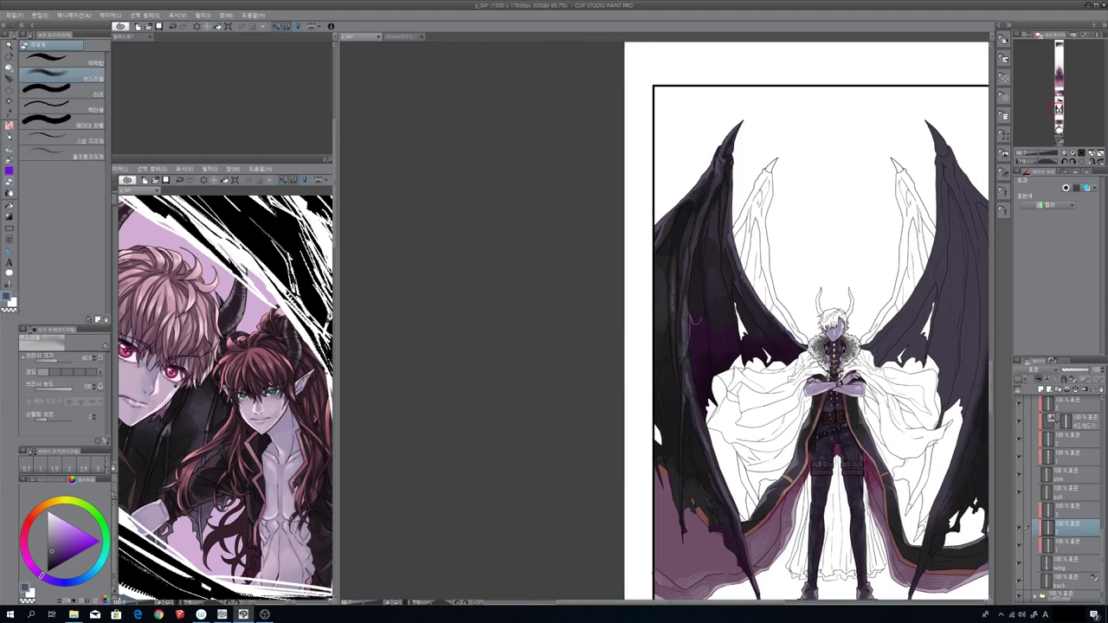
{"action": "scroll", "coordinate": [693, 329], "scroll_direction": "up", "scroll_amount": 1}
{"action": "scroll", "coordinate": [831, 329], "scroll_direction": "up", "scroll_amount": 2}
{"action": "key", "text": "p"}
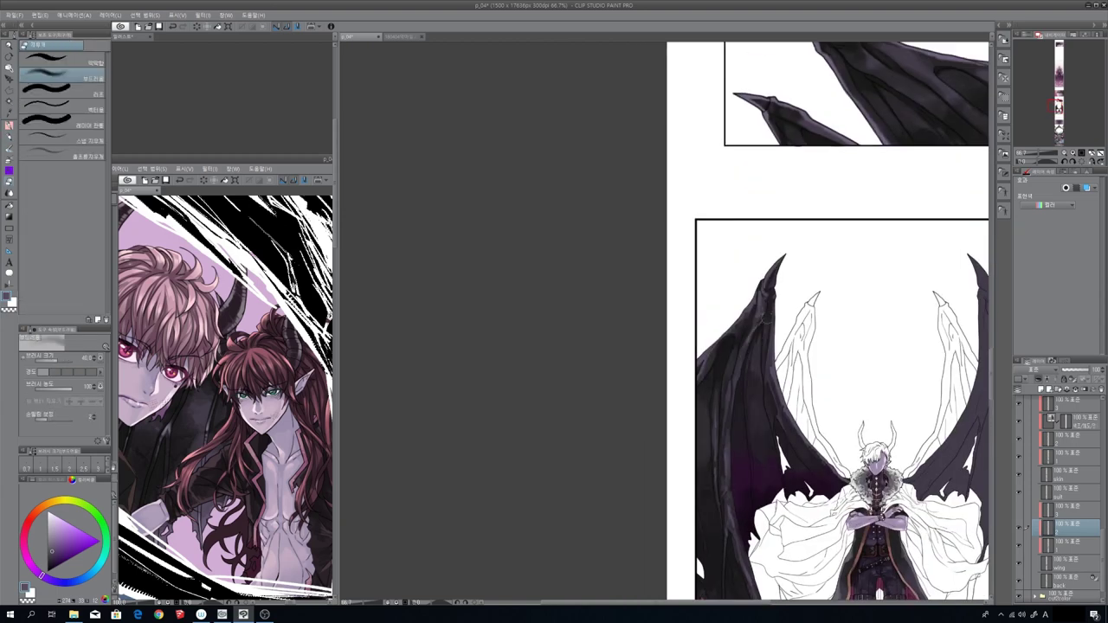
{"action": "key", "text": "p"}
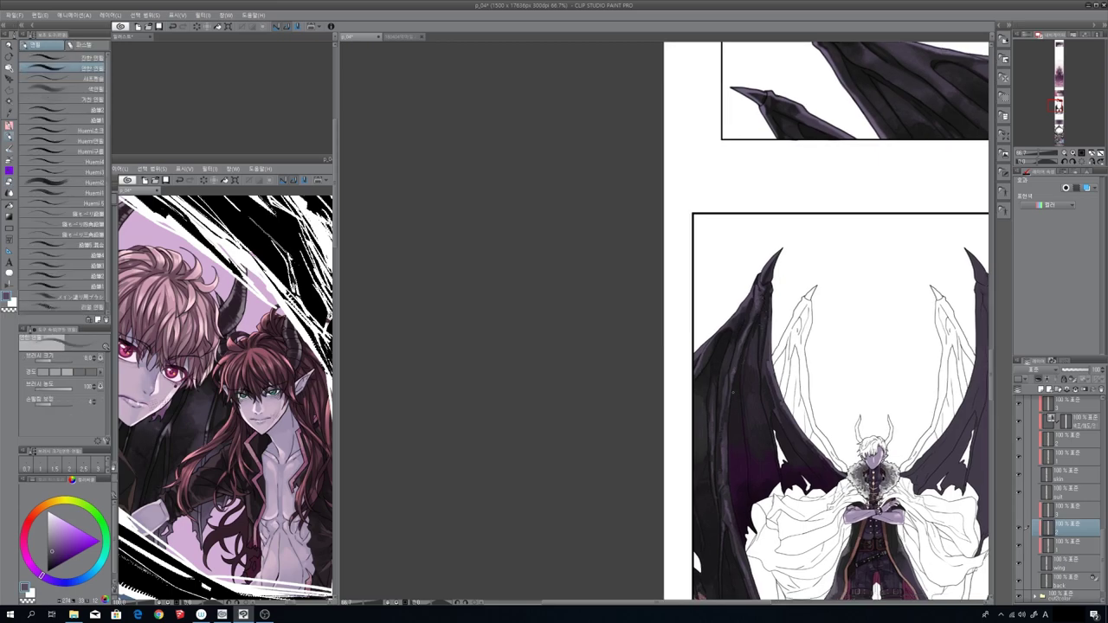
Step: Add pale highlights to the left wing's claw and ridges on the next clipped layer up, softening them with the soft eraser
{"action": "scroll", "coordinate": [745, 329], "scroll_direction": "up", "scroll_amount": 5}
{"action": "scroll", "coordinate": [744, 329], "scroll_direction": "down", "scroll_amount": 5}
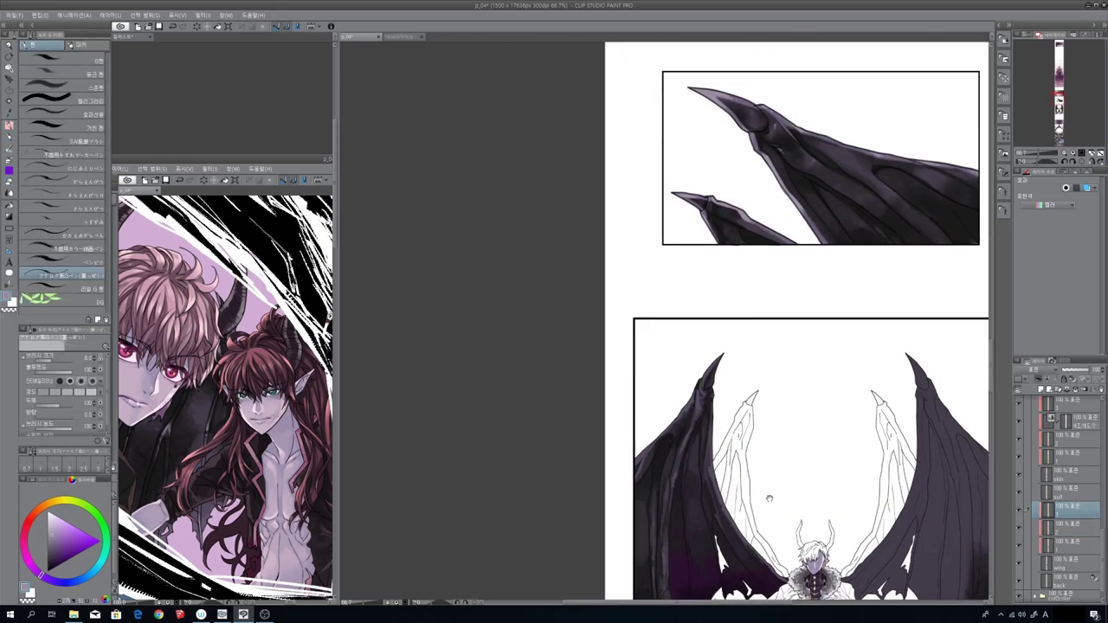
{"action": "left_click", "coordinate": [1028, 509]}
{"action": "scroll", "coordinate": [797, 320], "scroll_direction": "down", "scroll_amount": 2}
{"action": "key", "text": "p"}
{"action": "key", "text": "p"}
{"action": "key", "text": "p"}
{"action": "key", "text": "p"}
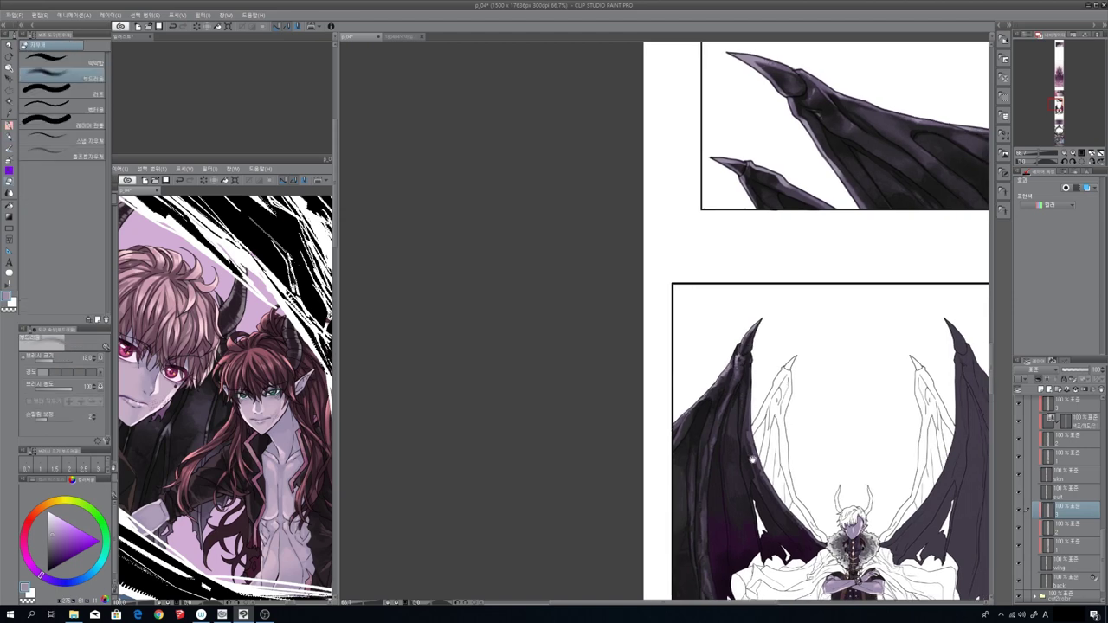
Step: Draw pale highlights along the left wing's long vertical ridge with the pencil and soften them with the soft eraser
{"action": "scroll", "coordinate": [818, 321], "scroll_direction": "down", "scroll_amount": 3}
{"action": "key", "text": "p"}
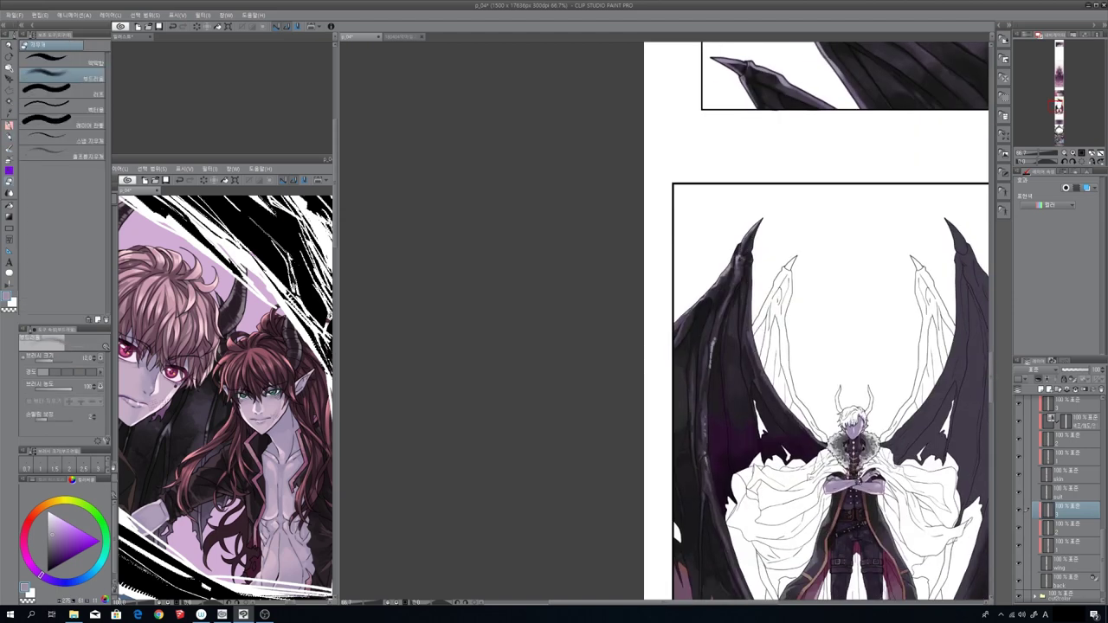
{"action": "key", "text": "p"}
{"action": "key", "text": "p"}
{"action": "key", "text": "p"}
{"action": "key", "text": "p"}
{"action": "key", "text": "p"}
{"action": "key", "text": "p"}
{"action": "scroll", "coordinate": [818, 320], "scroll_direction": "down", "scroll_amount": 4}
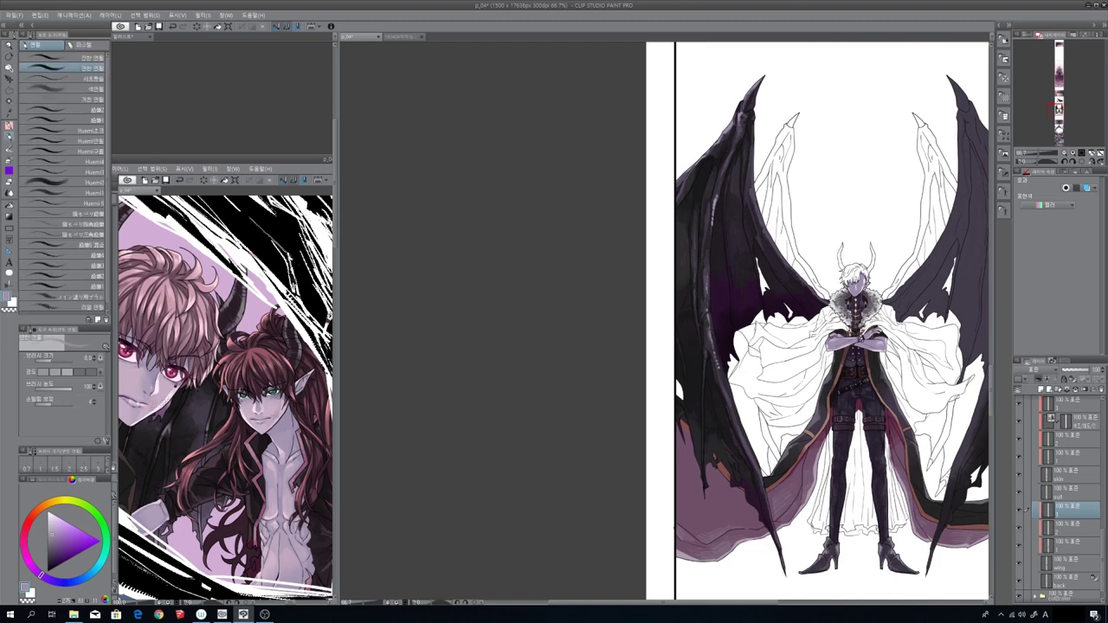
Step: Extend the pale ridge highlights toward the left wing's lower half and fade their edges with the soft eraser
{"action": "key", "text": "p"}
{"action": "key", "text": "p"}
{"action": "key", "text": "p"}
{"action": "key", "text": "p"}
{"action": "key", "text": "p"}
{"action": "key", "text": "p"}
{"action": "key", "text": "p"}
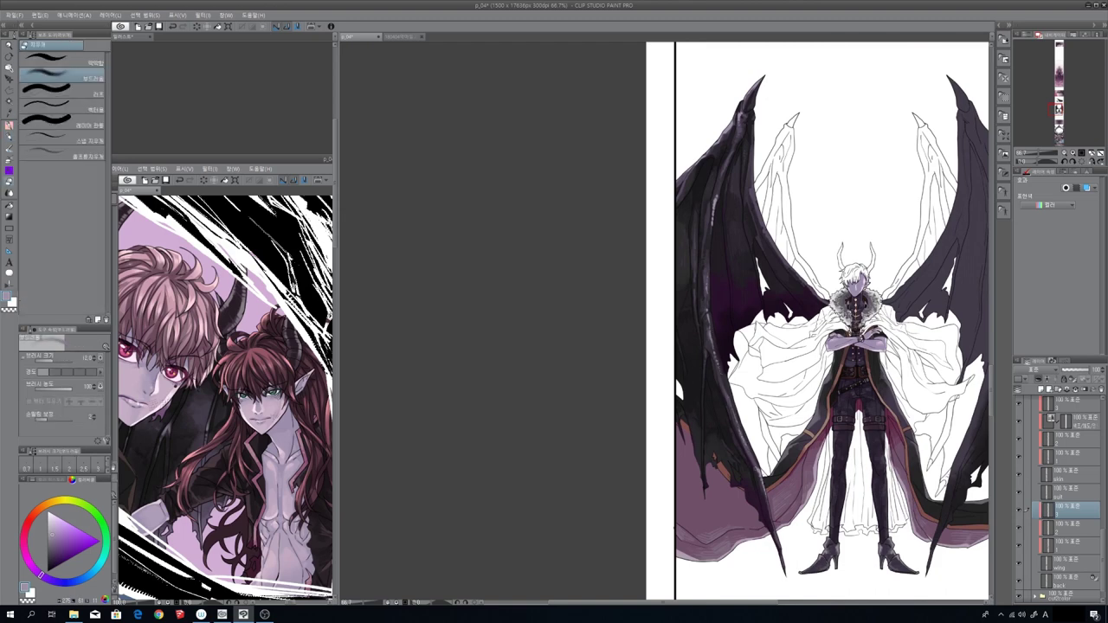
{"action": "scroll", "coordinate": [819, 321], "scroll_direction": "up", "scroll_amount": 5}
{"action": "key", "text": "p"}
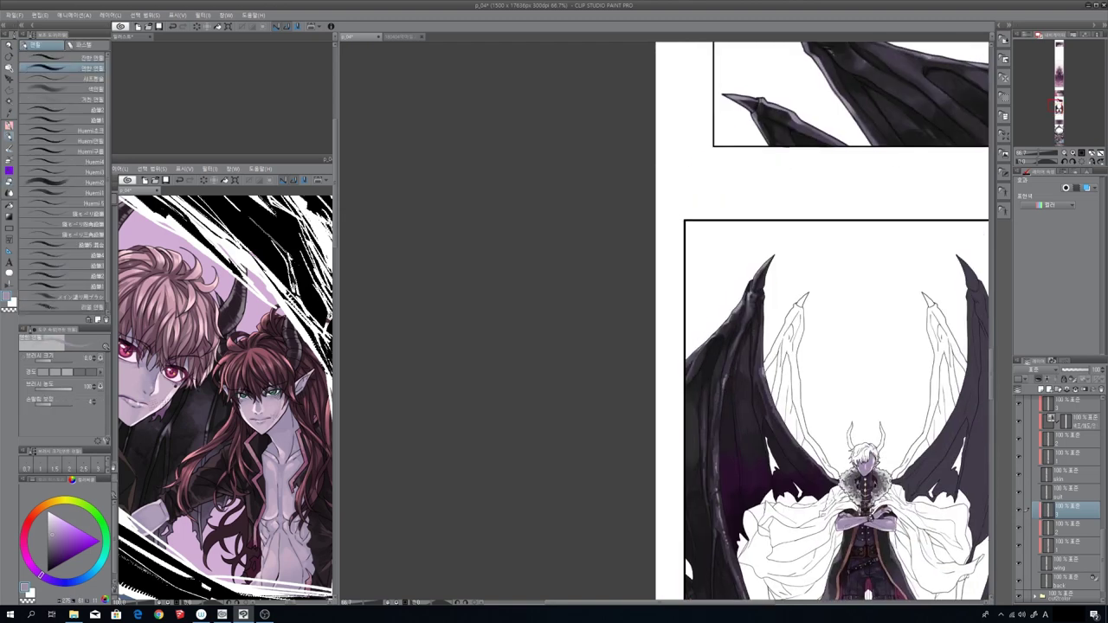
{"action": "key", "text": "p"}
Step: Touch up the highlights on the left wing's lower ridge and torn edge, alternating the pencil and soft eraser
{"action": "scroll", "coordinate": [818, 320], "scroll_direction": "down", "scroll_amount": 6}
{"action": "key", "text": "p"}
{"action": "key", "text": "p"}
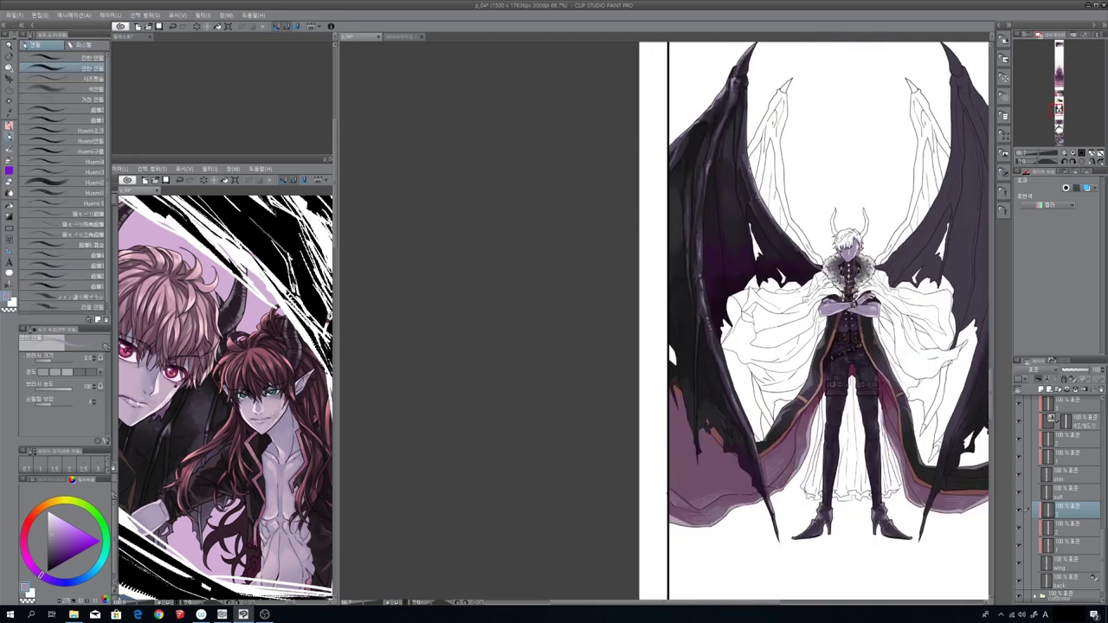
{"action": "key", "text": "p"}
{"action": "key", "text": "p"}
{"action": "key", "text": "p"}
{"action": "key", "text": "p"}
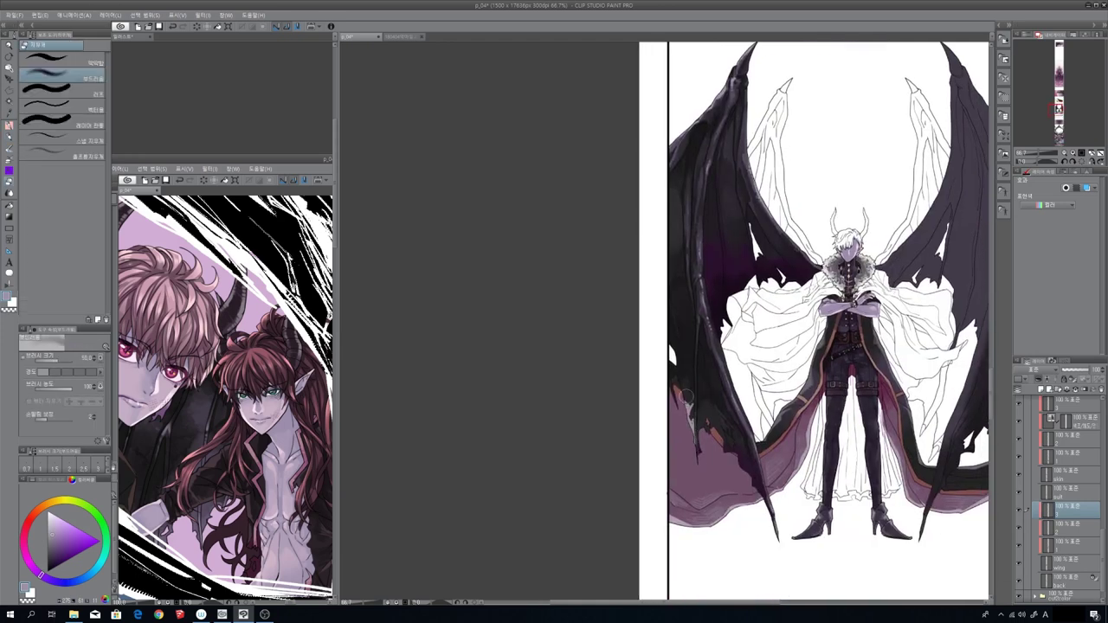
{"action": "key", "text": "p"}
{"action": "key", "text": "p"}
{"action": "key", "text": "p"}
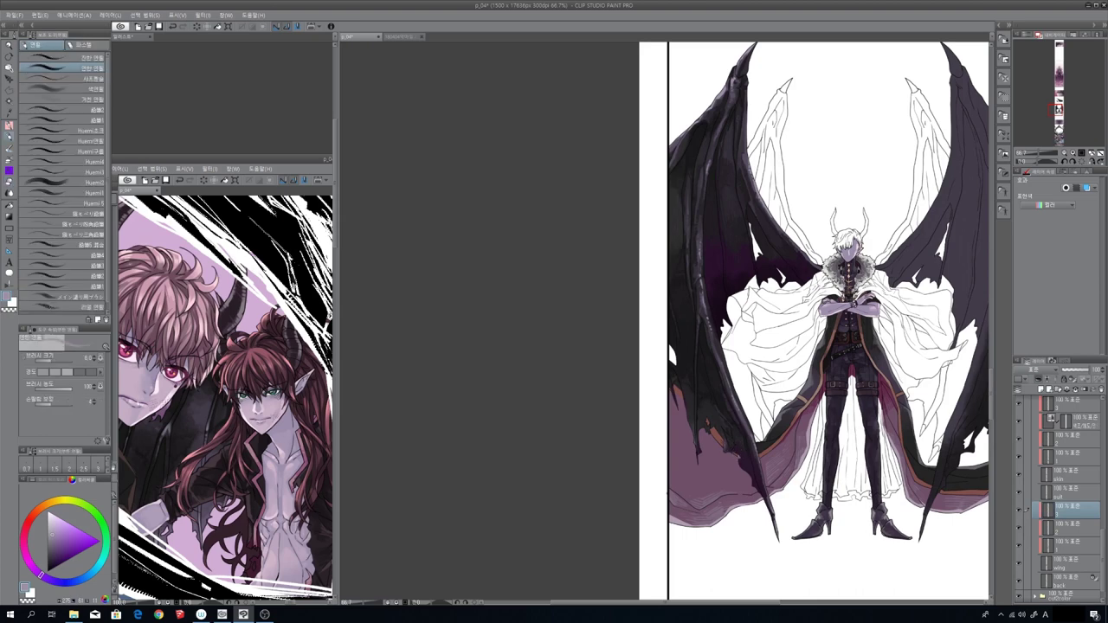
Step: Refine the highlights around the left wing's upper joint below the claw with the pencil and soft eraser
{"action": "scroll", "coordinate": [782, 427], "scroll_direction": "up", "scroll_amount": 2}
{"action": "key", "text": "p"}
{"action": "key", "text": "p"}
{"action": "key", "text": "p"}
{"action": "scroll", "coordinate": [715, 255], "scroll_direction": "up", "scroll_amount": 5}
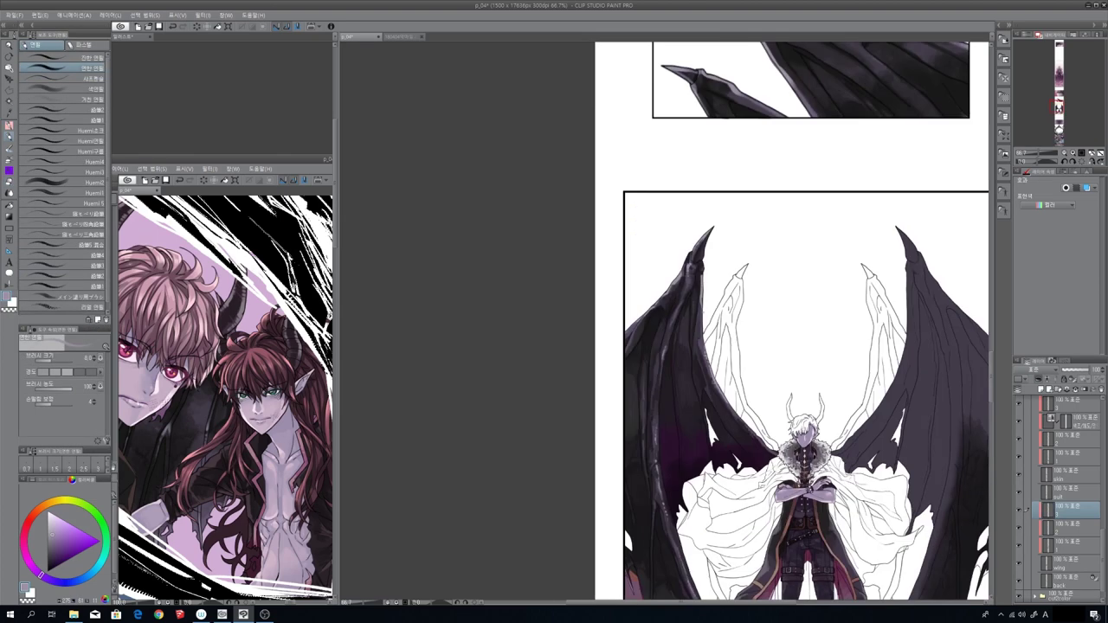
{"action": "key", "text": "p"}
{"action": "key", "text": "p"}
{"action": "key", "text": "p"}
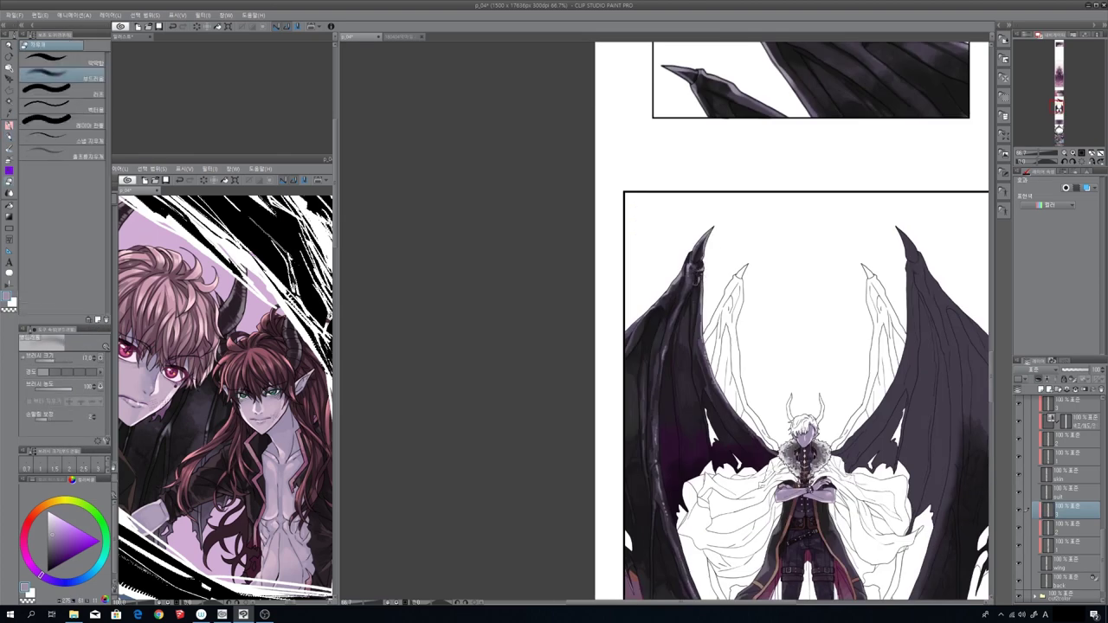
{"action": "key", "text": "p"}
Step: Brush a faint muted tint over the left wing's inner membrane with the watercolor brush
{"action": "left_click_drag", "start_coordinate": [721, 454], "coordinate": [751, 381]}
{"action": "key", "text": "p"}
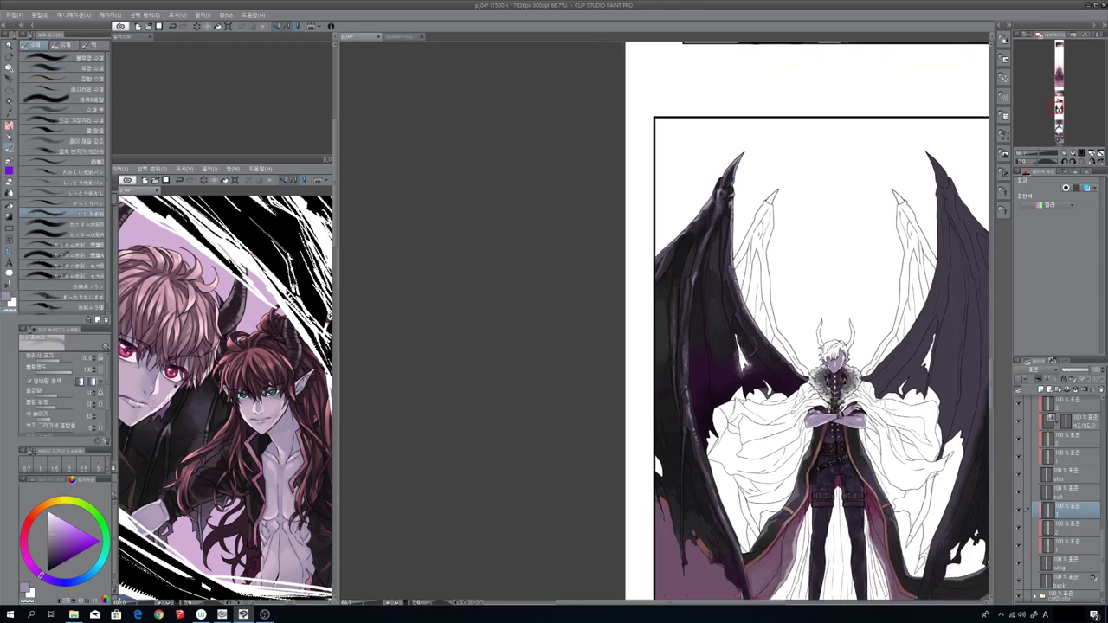
{"action": "left_click_drag", "start_coordinate": [719, 457], "coordinate": [680, 415]}
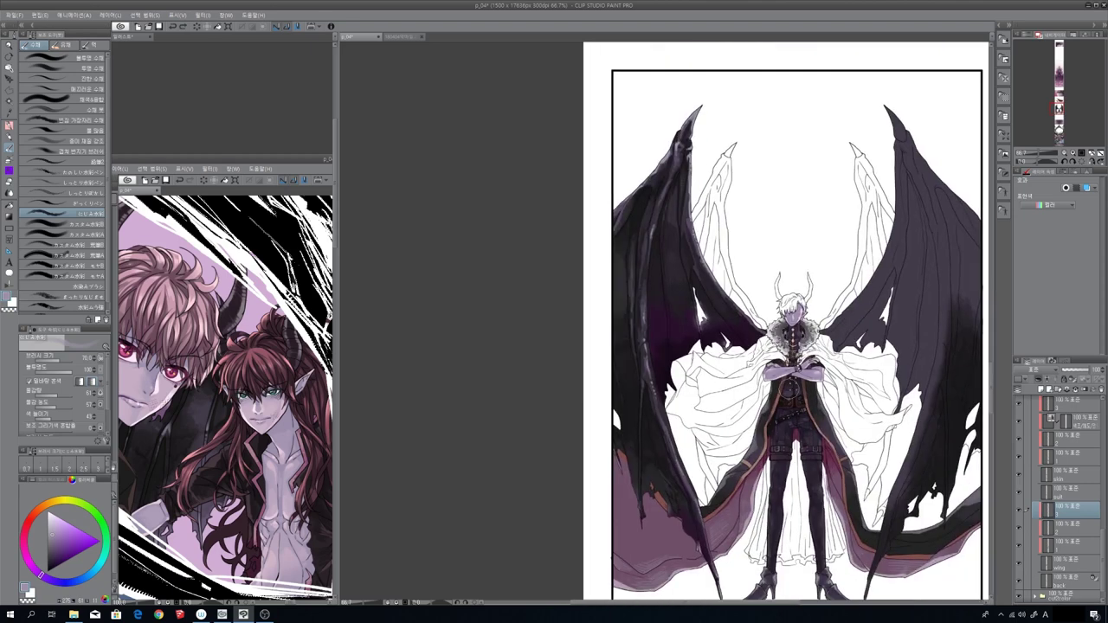
Step: Outline the whole left wing with a polyline selection
{"action": "scroll", "coordinate": [784, 416], "scroll_direction": "down", "scroll_amount": 1}
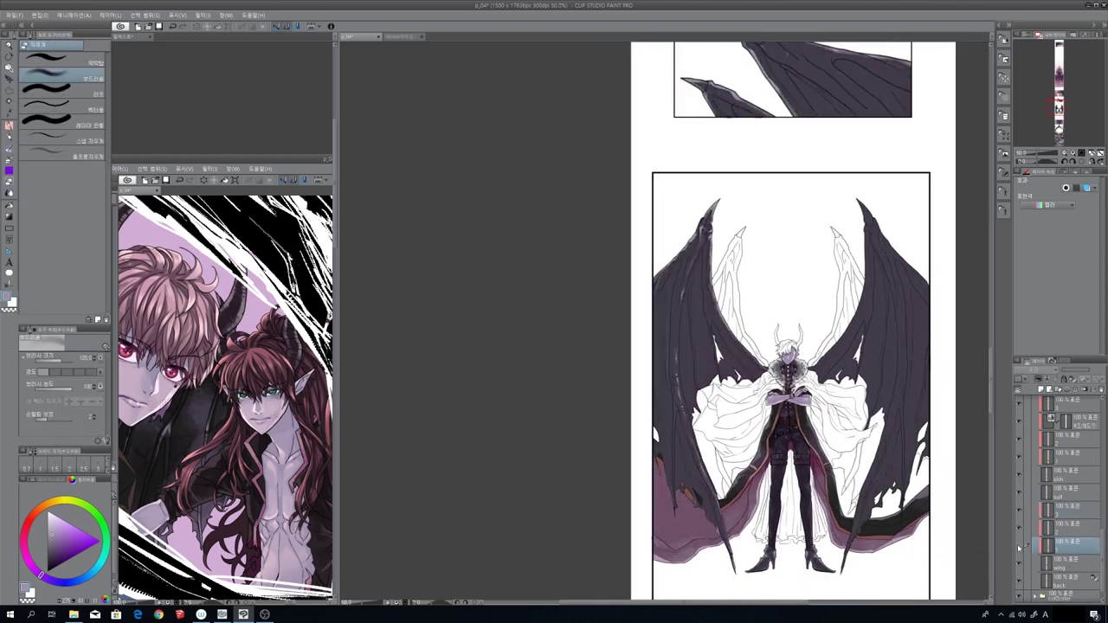
{"action": "left_click_drag", "start_coordinate": [779, 390], "coordinate": [686, 384]}
{"action": "key", "text": "m"}
{"action": "left_click", "coordinate": [710, 277]}
{"action": "left_click", "coordinate": [628, 145]}
{"action": "left_click", "coordinate": [491, 316]}
{"action": "left_click", "coordinate": [483, 472]}
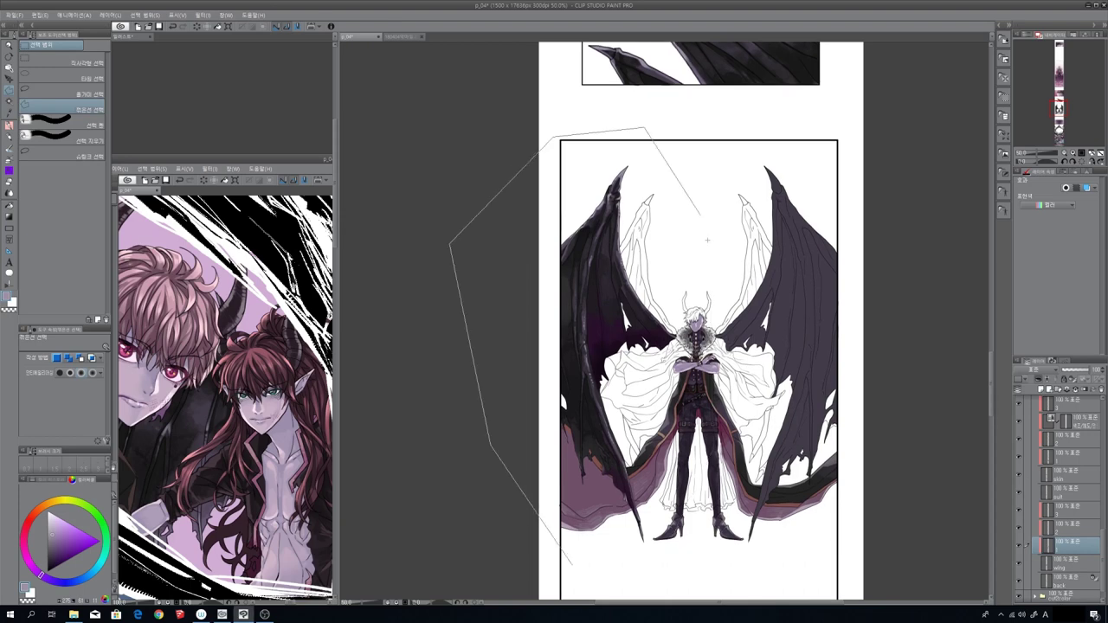
Step: Duplicate the left wing's three clipped shading layers, flip the copies horizontally and fit them over the right wing
{"action": "scroll", "coordinate": [1088, 528], "scroll_direction": "down", "scroll_amount": 3}
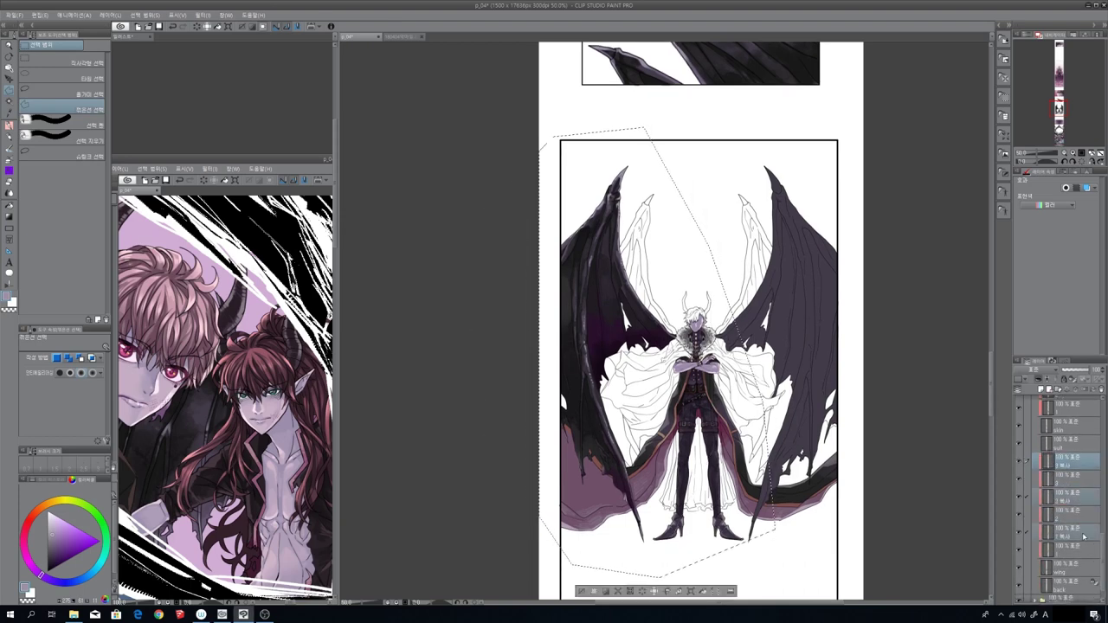
{"action": "left_click", "coordinate": [40, 15]}
{"action": "mouse_move", "coordinate": [86, 173]}
{"action": "left_click", "coordinate": [199, 169]}
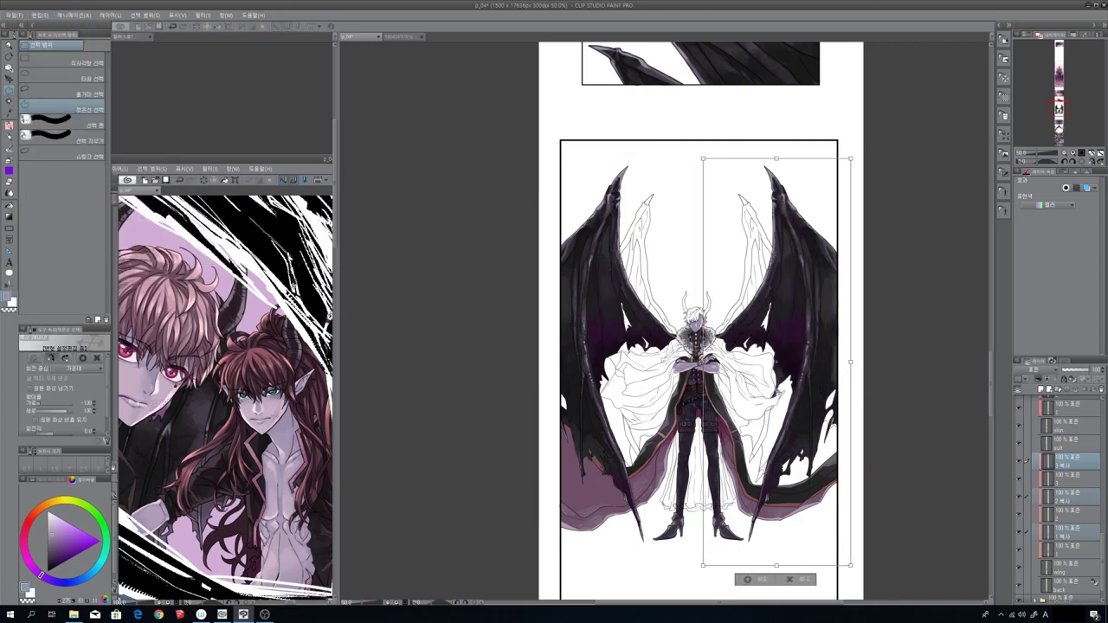
{"action": "key", "text": "Return"}
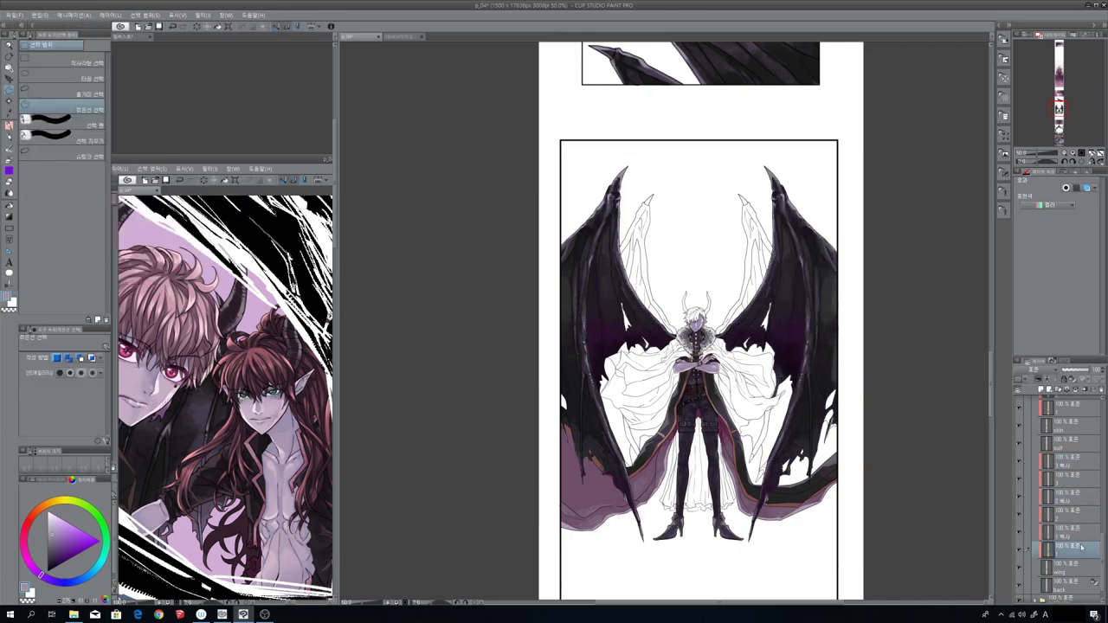